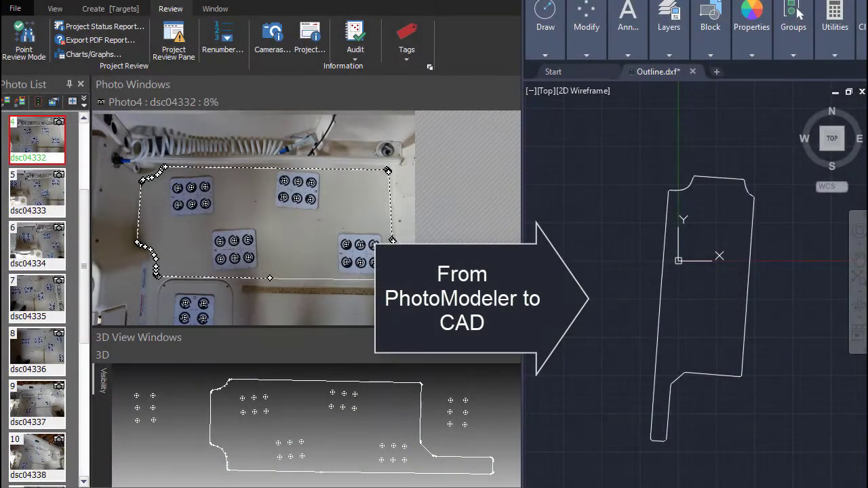
# Rotate the exported outline view sideways twice.
pyautogui.scroll(-2, 735, 315)
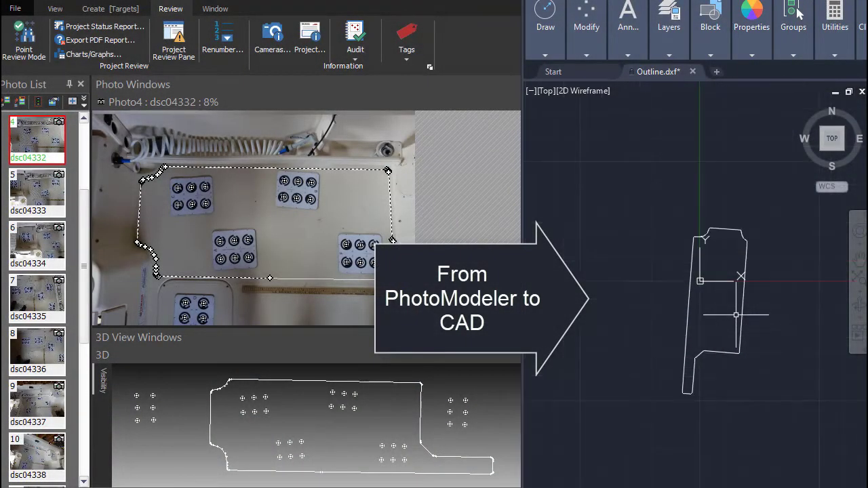
pyautogui.click(857, 106)
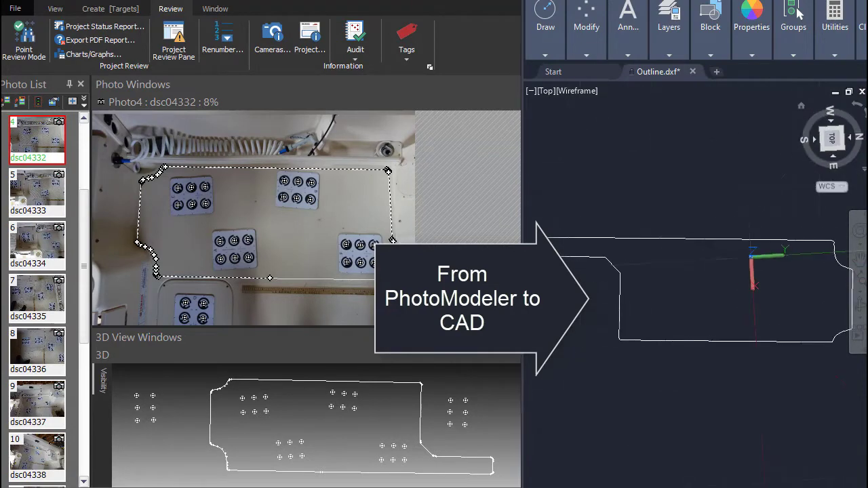
pyautogui.click(857, 106)
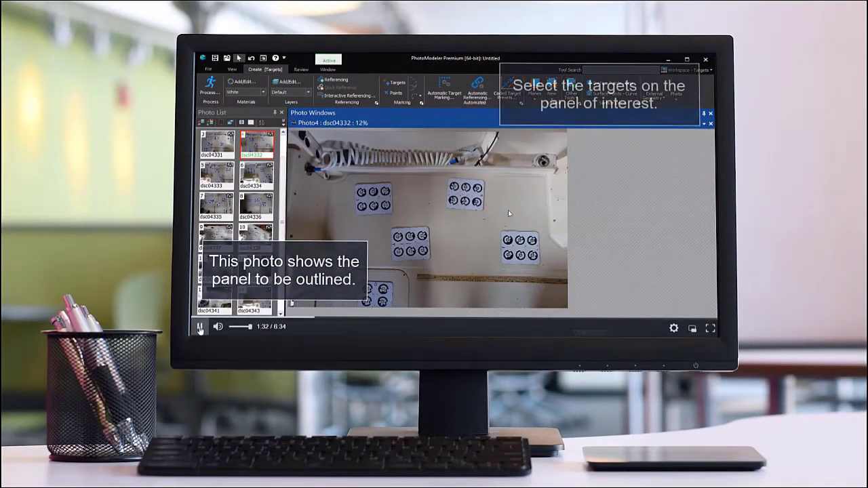
pyautogui.click(674, 329)
pyautogui.click(684, 306)
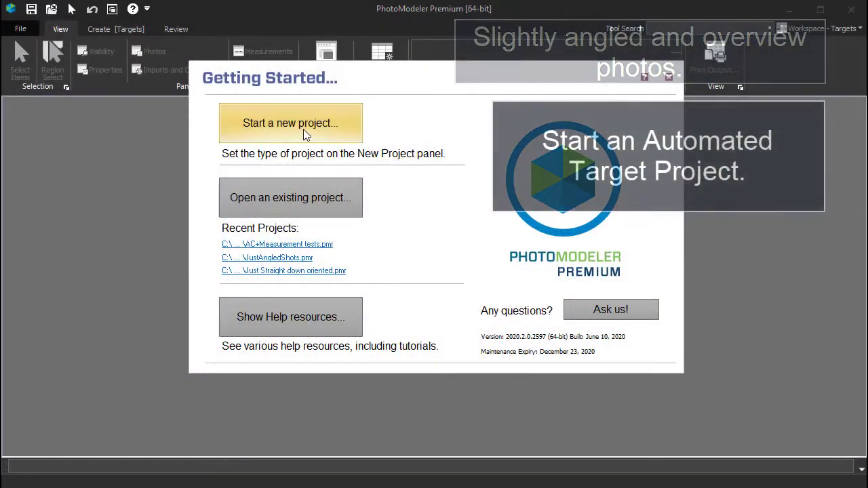
# Create an Automated Target Project from the 16 Boat Deck JPGs and continue to camera matching.
pyautogui.click(303, 129)
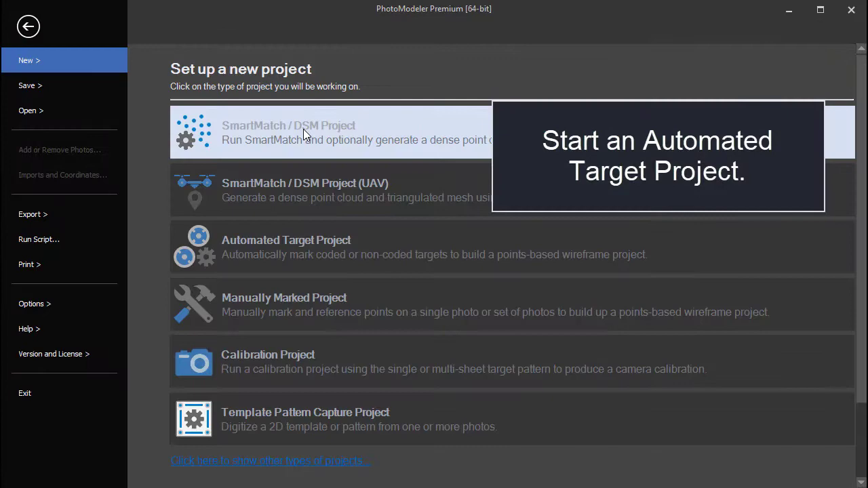
pyautogui.click(288, 242)
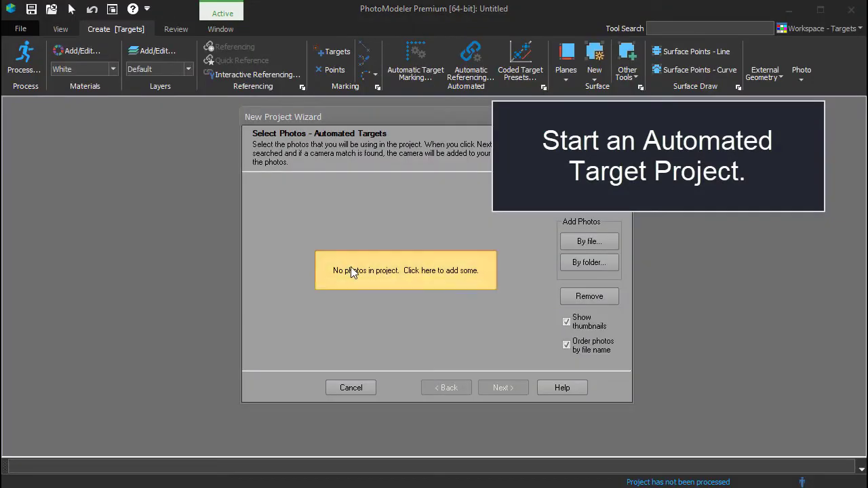
pyautogui.click(350, 268)
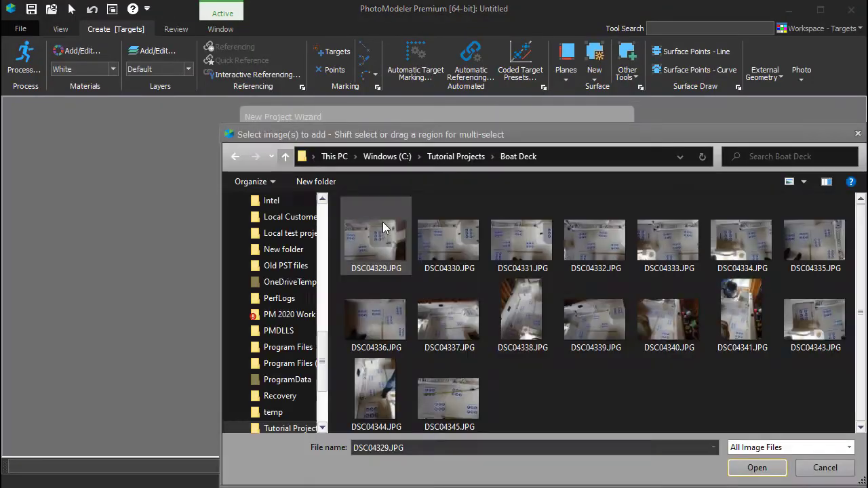
pyautogui.keyDown('shift'); pyautogui.click(449, 392); pyautogui.keyUp('shift')
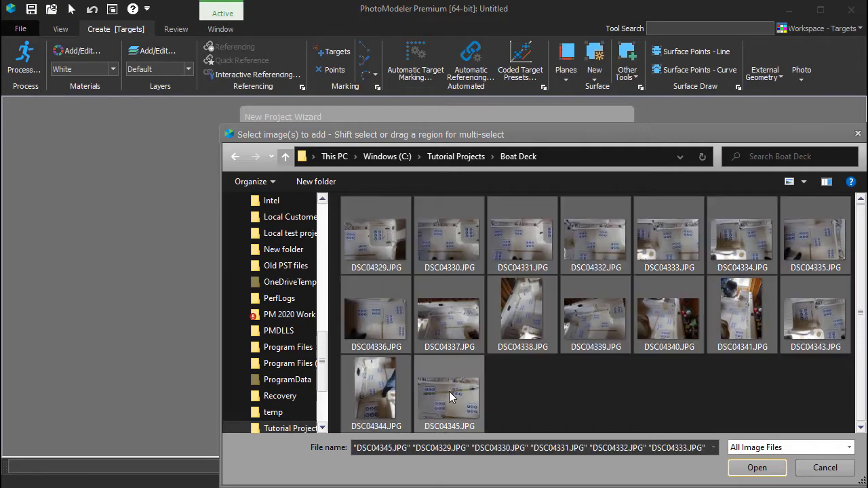
pyautogui.click(755, 467)
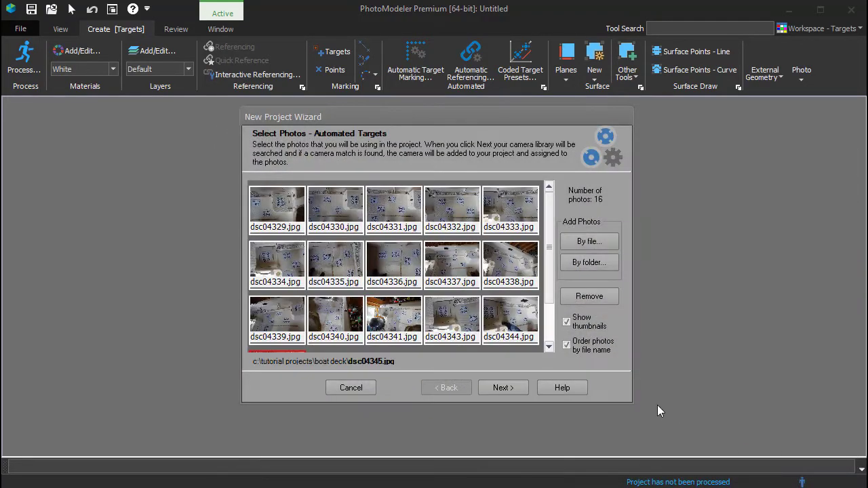
pyautogui.click(499, 385)
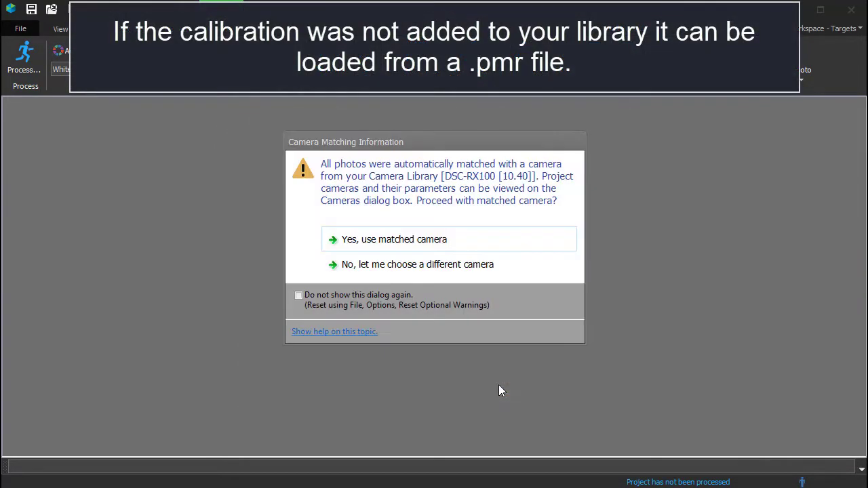
# Accept the matched DSC-RX100 camera and run automated coded target processing.
pyautogui.click(436, 240)
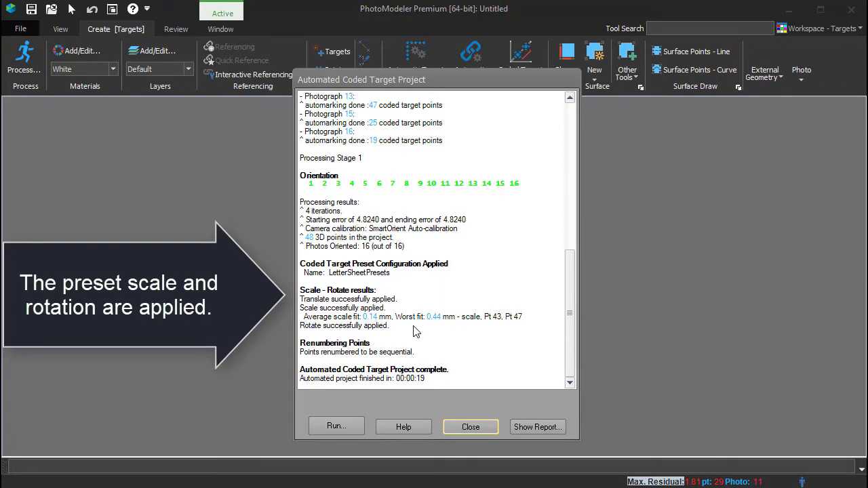
# Close the report, then inspect the spinning 3D points with camera stations shown before closing it.
pyautogui.click(470, 426)
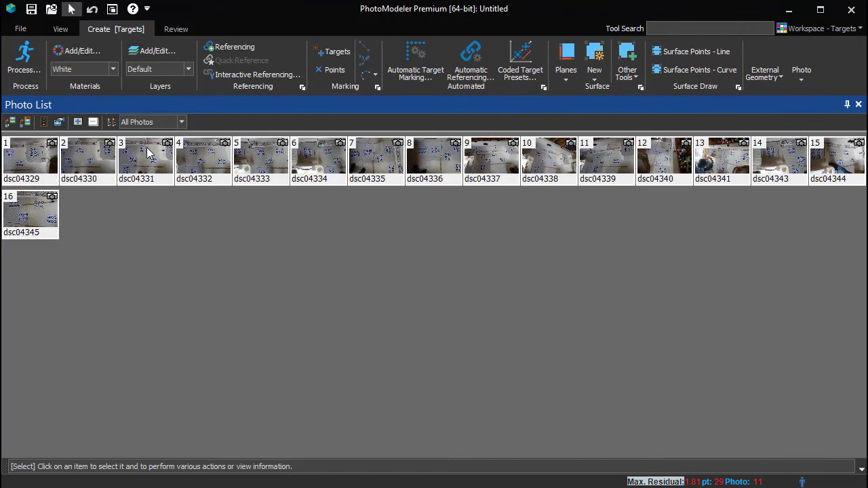
pyautogui.click(112, 9)
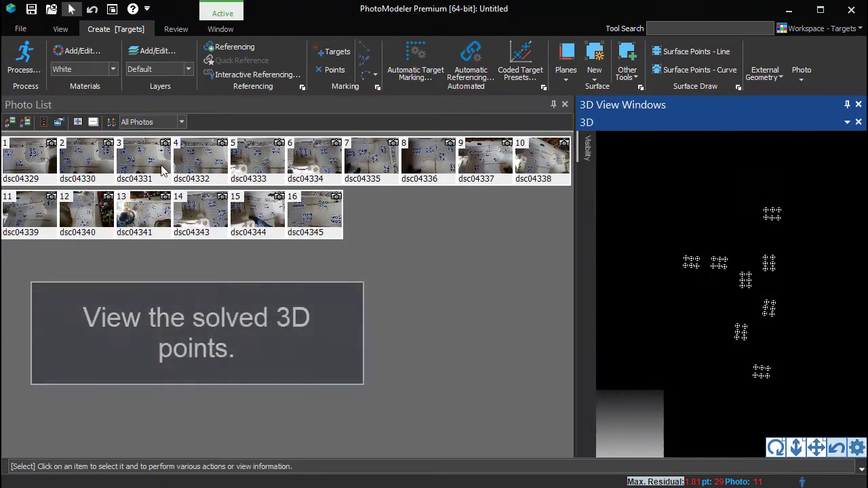
pyautogui.click(775, 449)
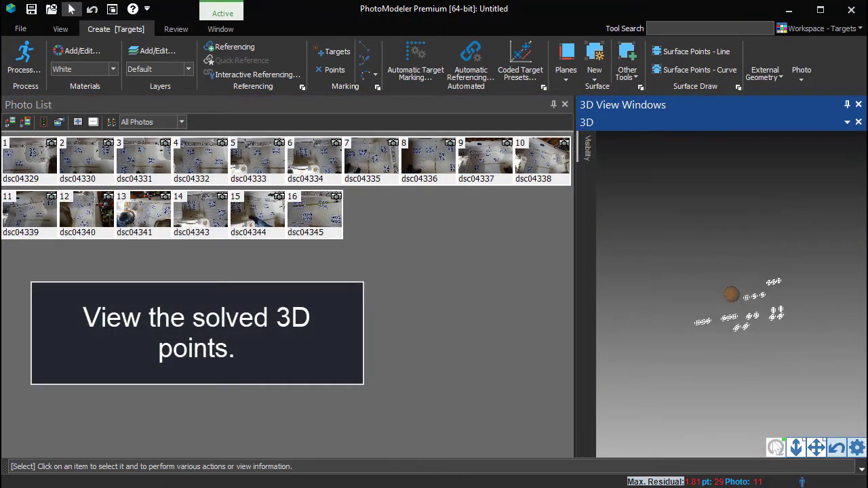
pyautogui.click(588, 148)
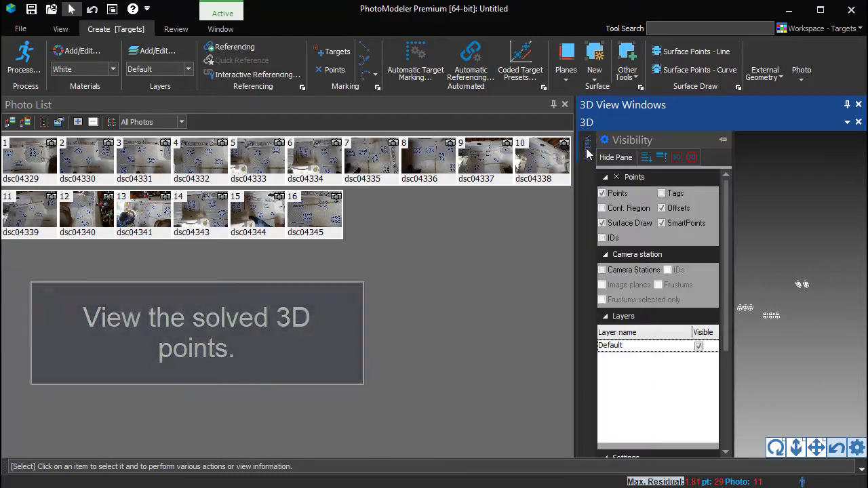
pyautogui.click(601, 271)
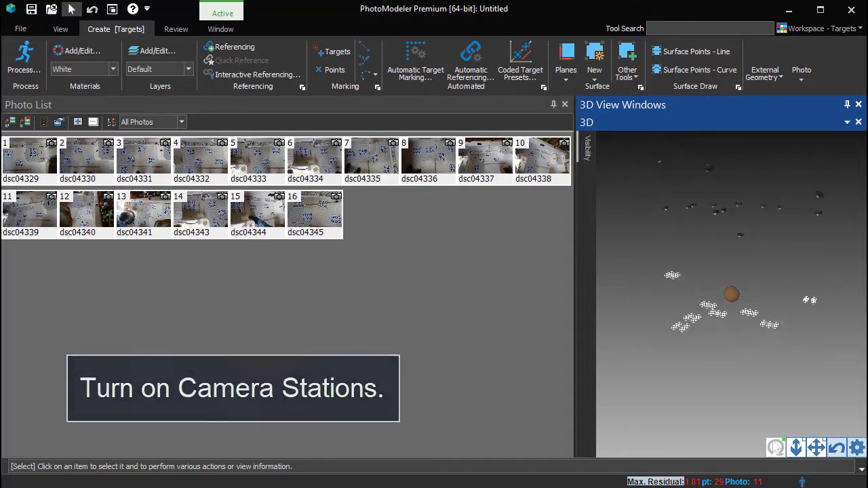
pyautogui.click(858, 105)
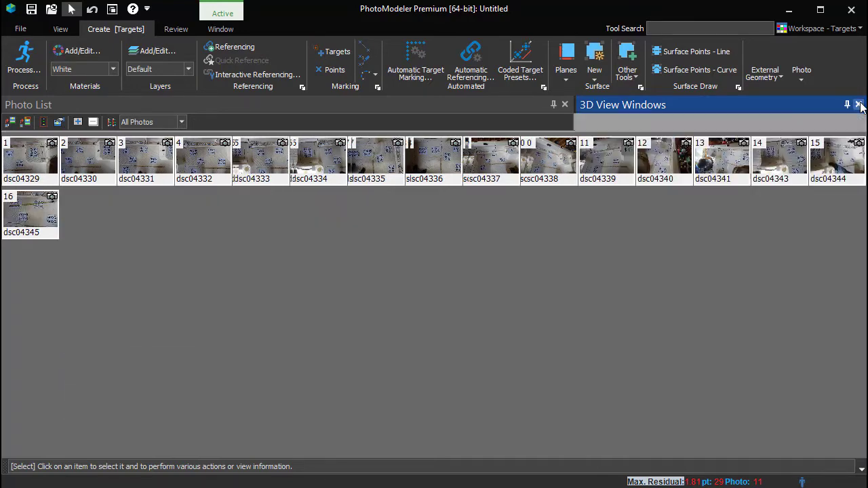
# Open dsc04332 enlarged, select the panel targets and fit a best-fit plane (0.90 mm max error).
pyautogui.doubleClick(201, 175)
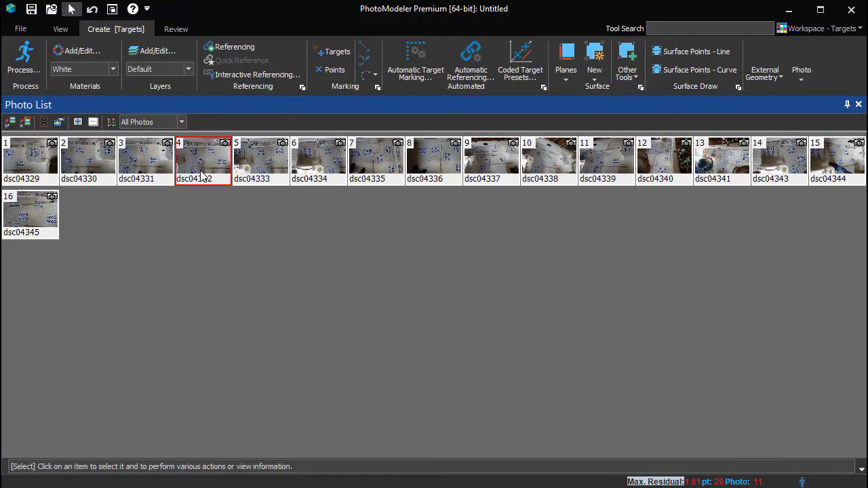
pyautogui.moveTo(512, 292); pyautogui.dragTo(155, 283)
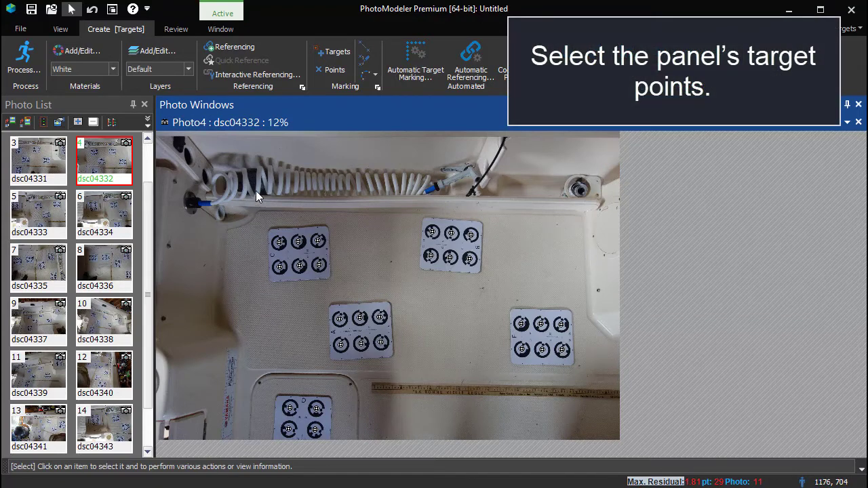
pyautogui.moveTo(256, 191); pyautogui.dragTo(590, 370)
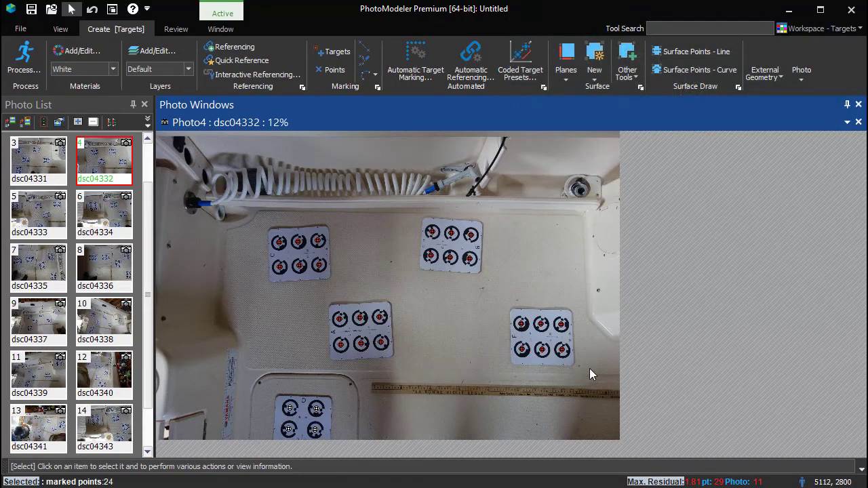
pyautogui.click(565, 76)
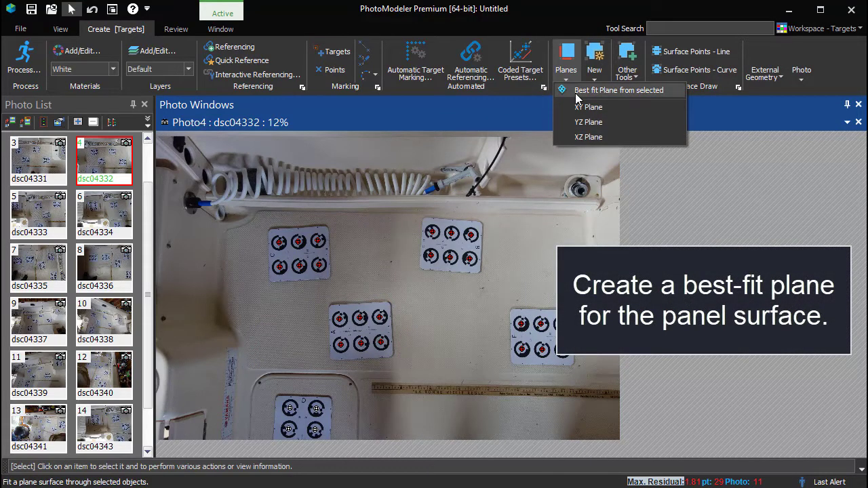
pyautogui.click(577, 96)
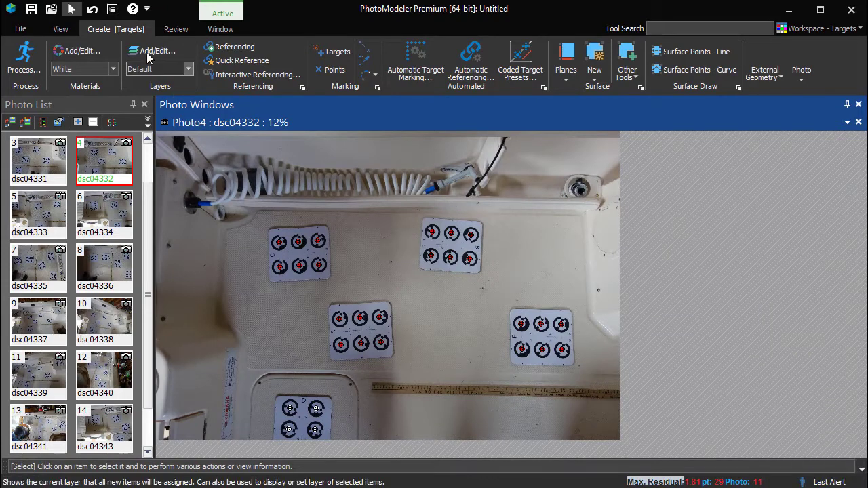
# Select the fitted plane in a 3D view and show its properties.
pyautogui.click(112, 9)
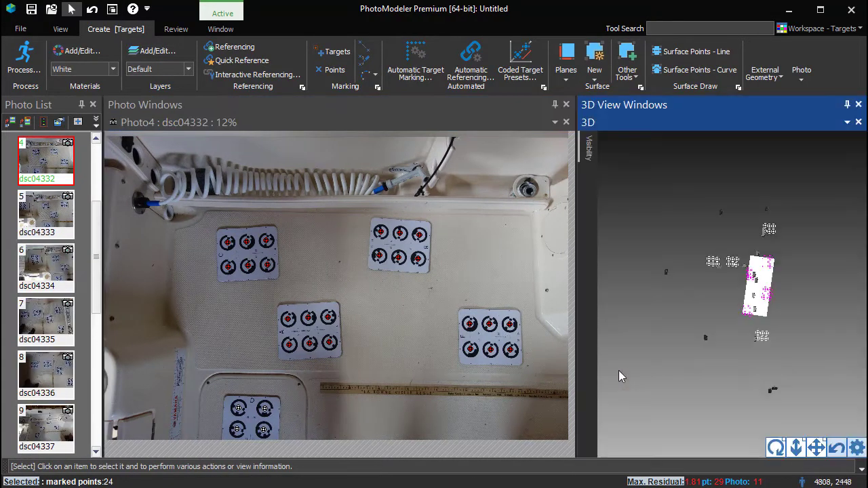
pyautogui.click(762, 312)
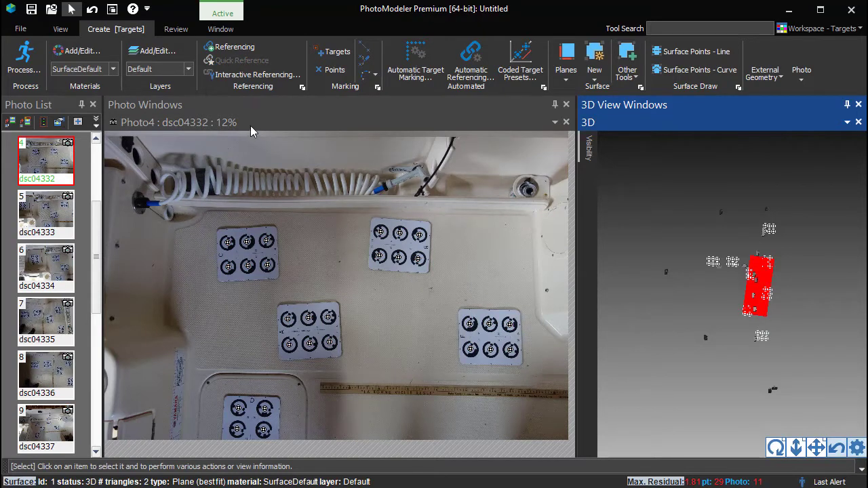
pyautogui.click(60, 30)
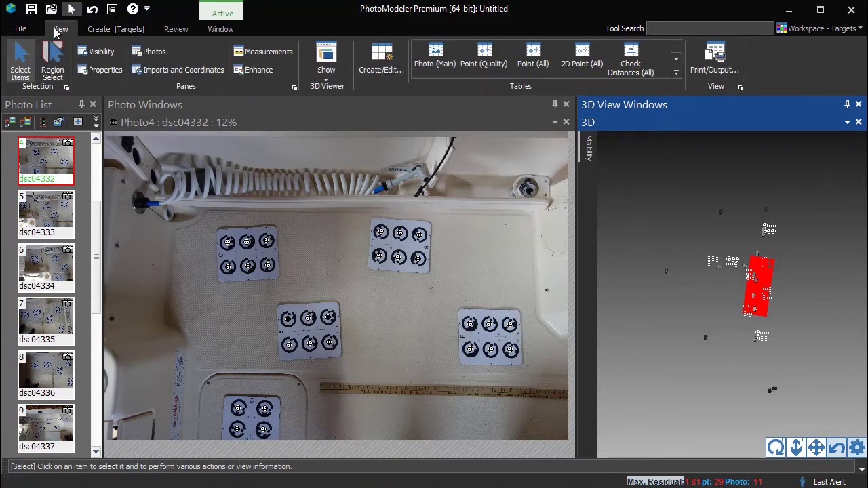
pyautogui.click(96, 71)
# Give the plane a -4 mm offset for the targets' rubber backing, then deselect it.
pyautogui.click(99, 392)
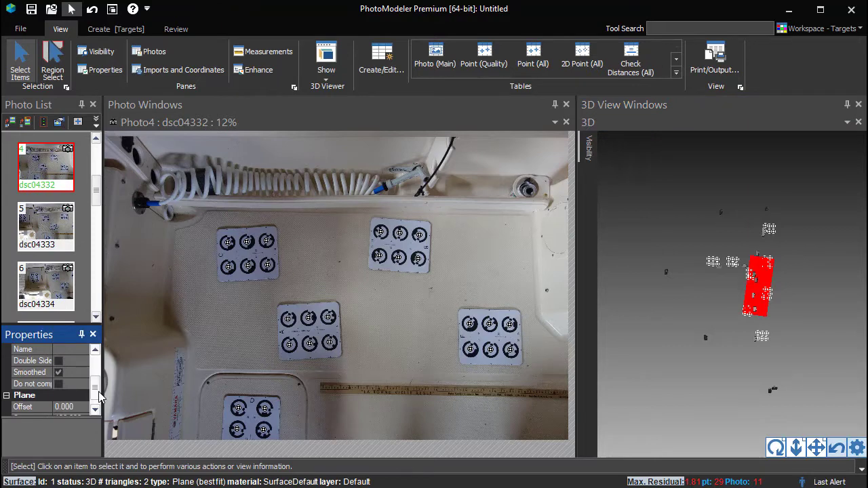
pyautogui.moveTo(102, 391); pyautogui.dragTo(146, 392)
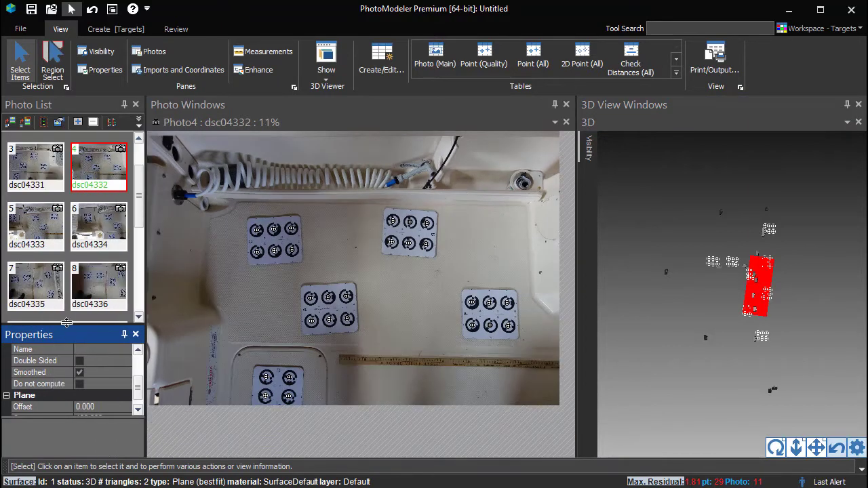
pyautogui.moveTo(66, 323); pyautogui.dragTo(68, 233)
pyautogui.click(102, 374)
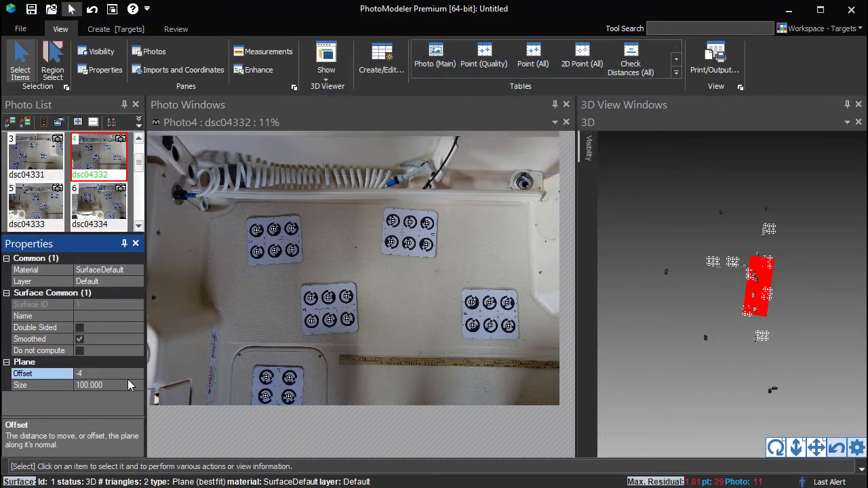
pyautogui.click(221, 314)
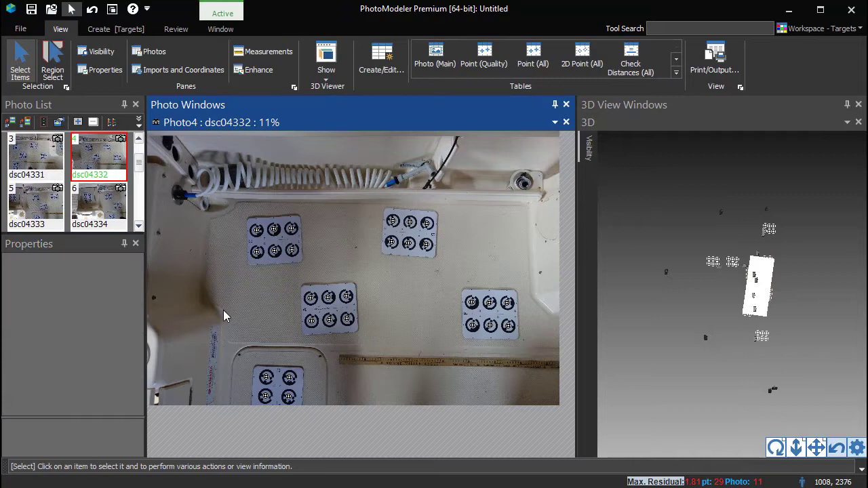
# Close the 3D view and Properties, widen photo dsc04332, and choose Surface Points - Curve.
pyautogui.click(858, 105)
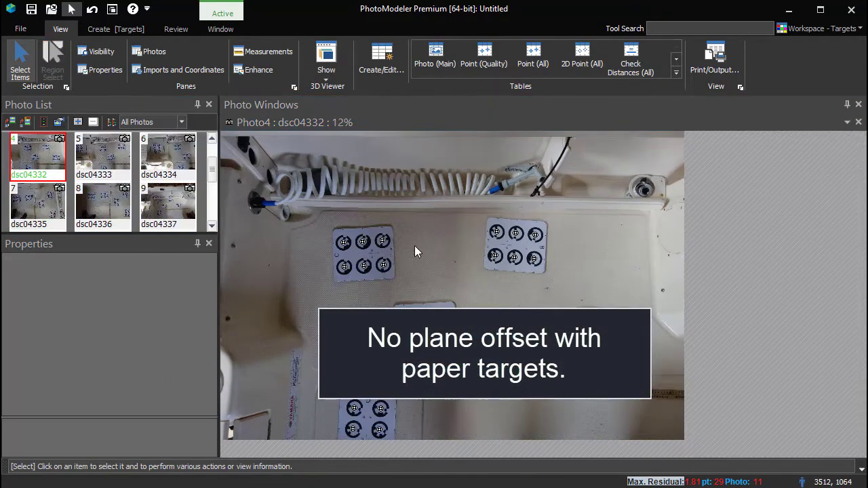
pyautogui.click(209, 244)
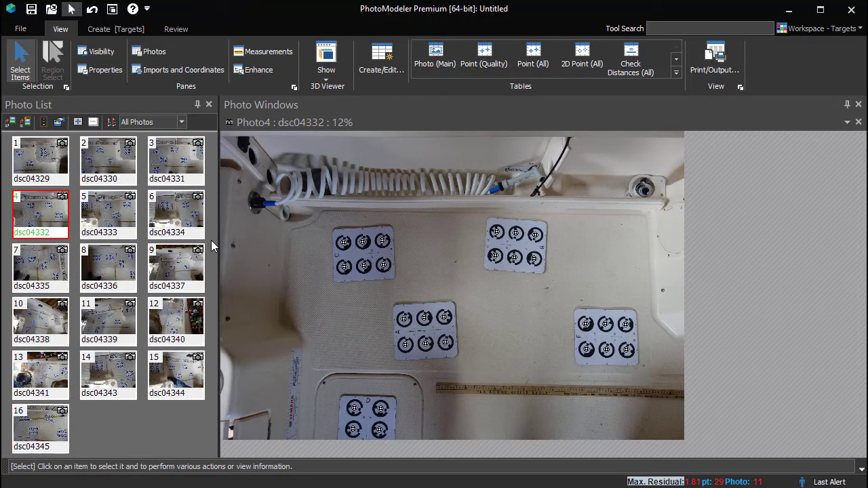
pyautogui.moveTo(220, 240); pyautogui.dragTo(129, 233)
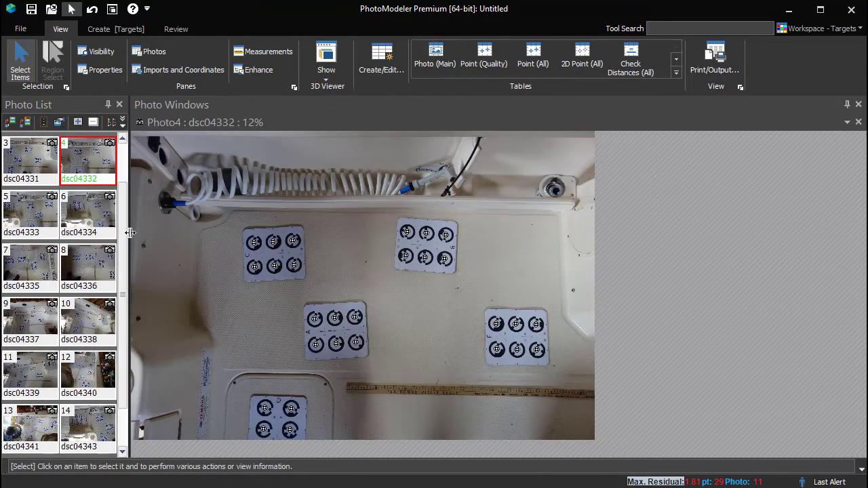
pyautogui.click(115, 28)
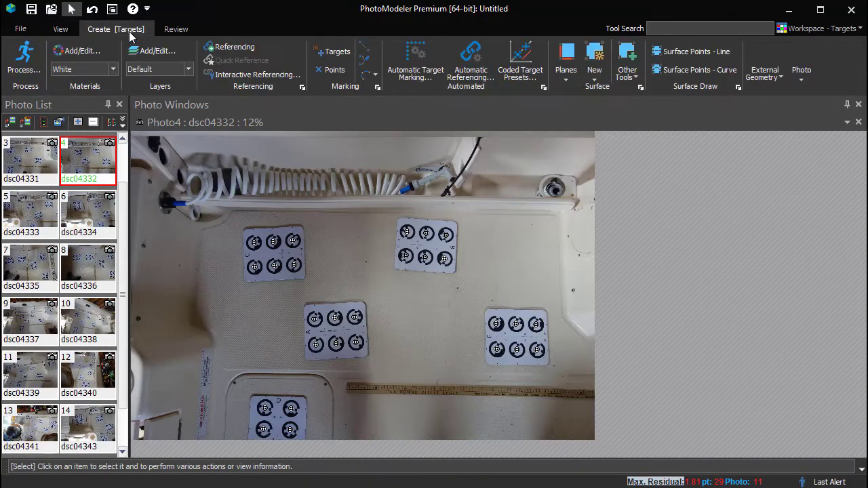
pyautogui.click(699, 70)
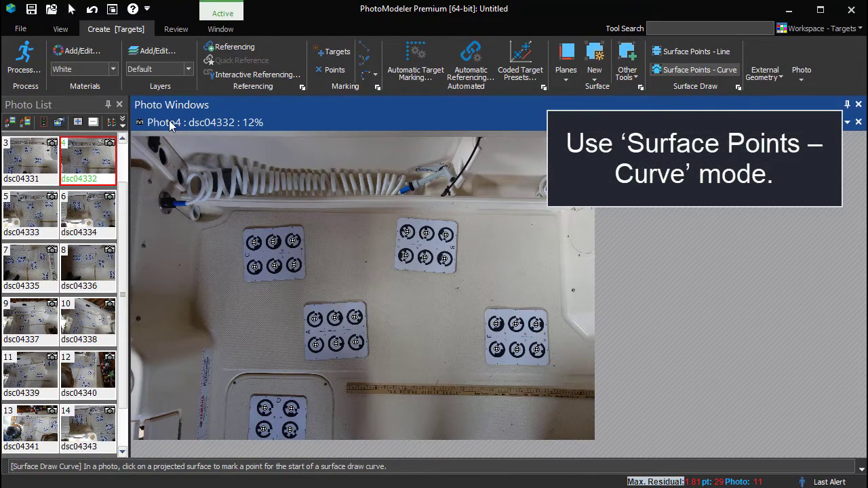
pyautogui.scroll(2, 206, 251)
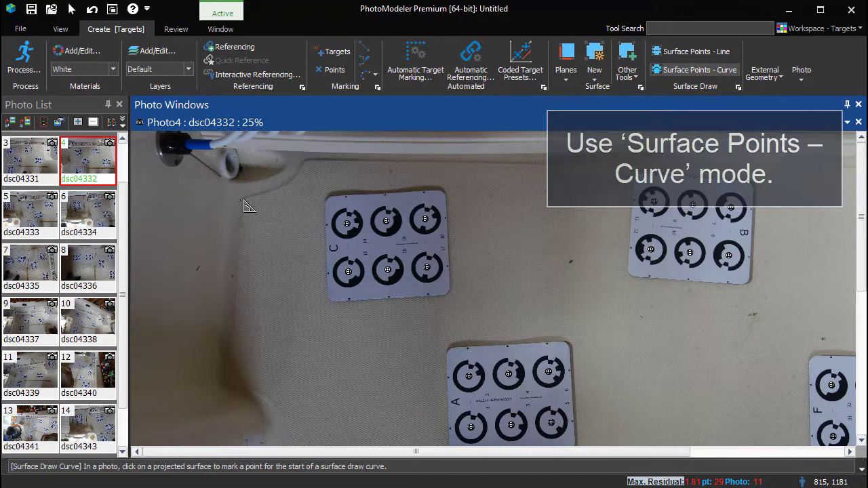
pyautogui.scroll(3, 248, 278)
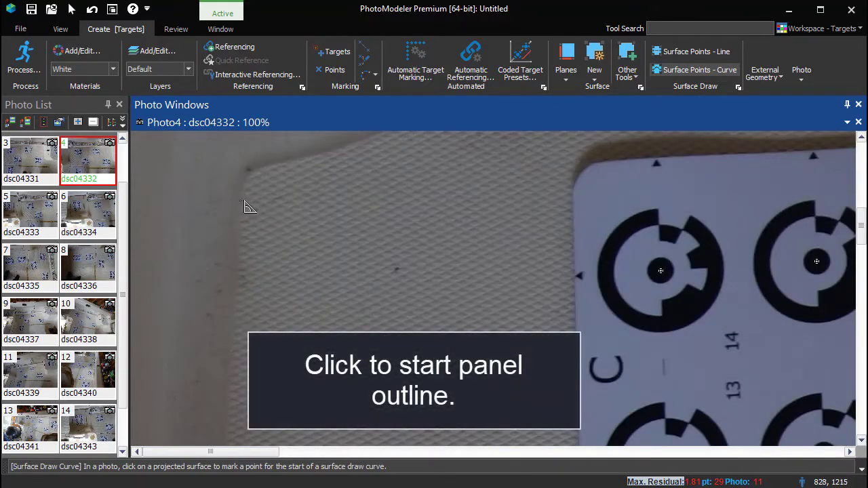
# Start the outline on Surface #1 at the panel corner and trace along the upper-left and top edges.
pyautogui.click(241, 201)
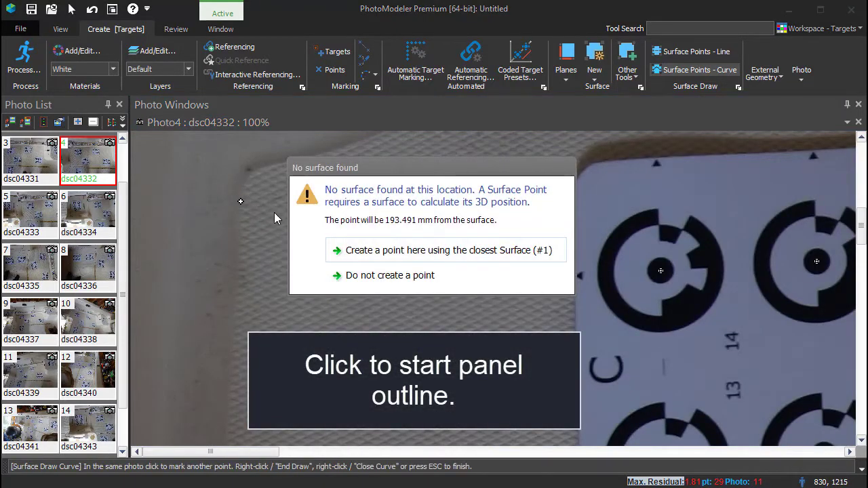
pyautogui.click(366, 256)
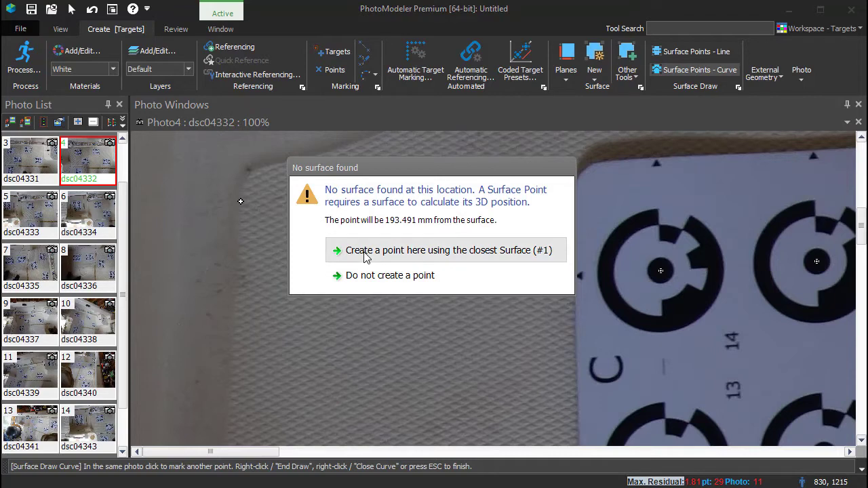
pyautogui.click(366, 256)
pyautogui.click(243, 185)
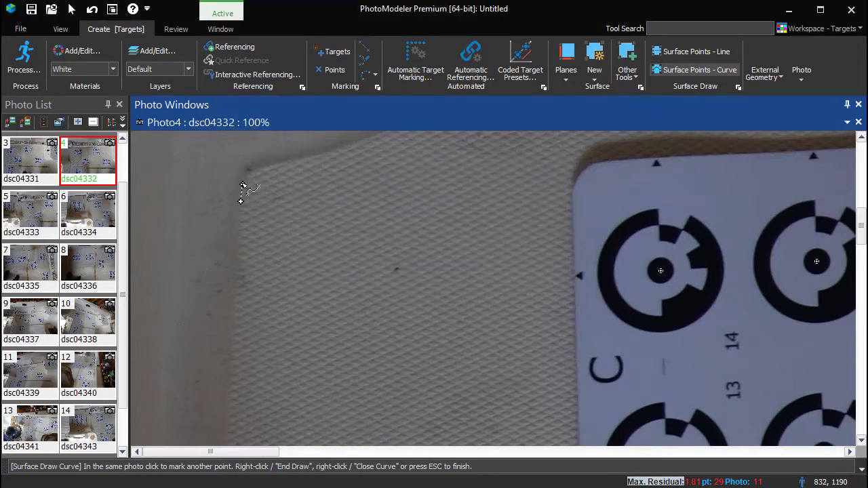
pyautogui.click(249, 172)
pyautogui.click(262, 168)
pyautogui.click(320, 155)
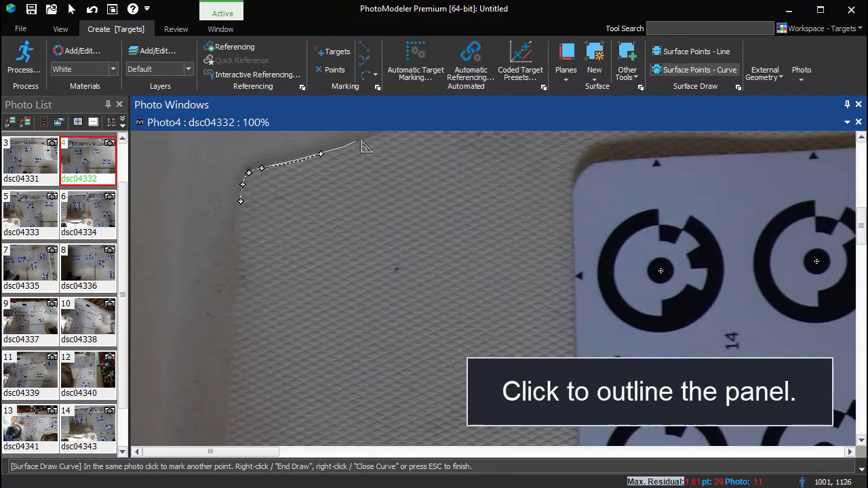
# Extend the outline curve along the panel edge up toward its corner.
pyautogui.scroll(-1, 381, 147)
pyautogui.moveTo(381, 147); pyautogui.dragTo(275, 264, button='middle')
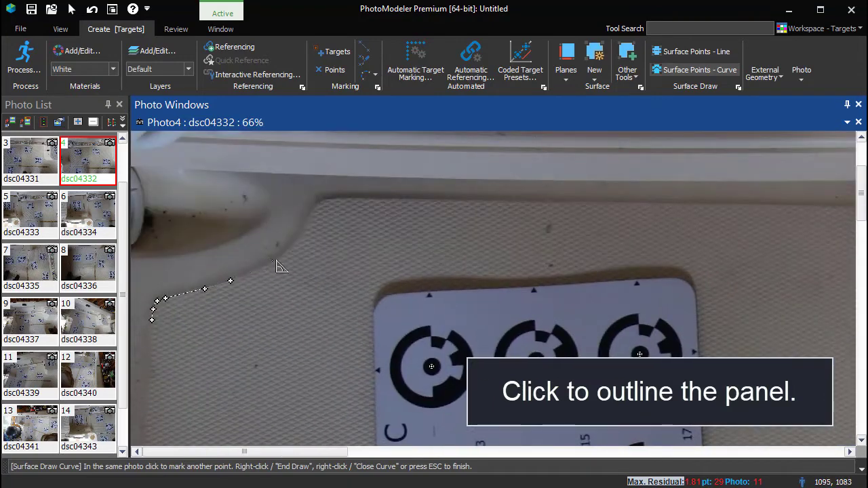
pyautogui.click(272, 260)
pyautogui.click(294, 242)
pyautogui.click(312, 215)
pyautogui.click(319, 203)
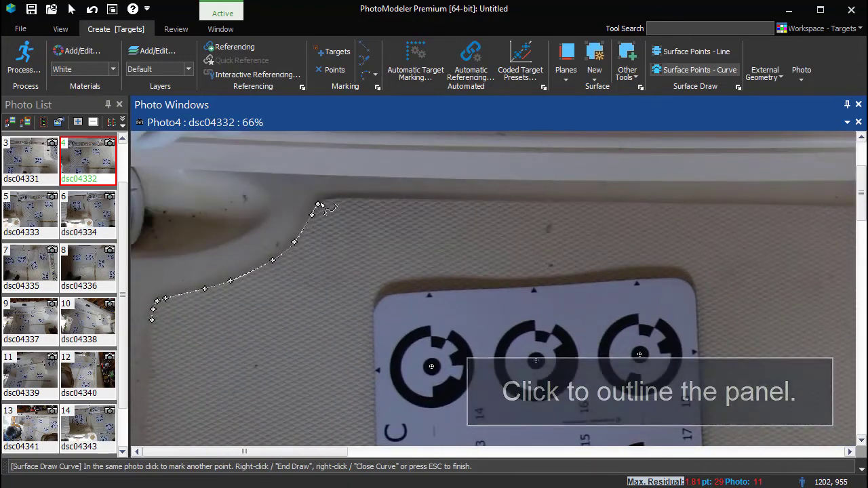
pyautogui.click(323, 200)
# Mark sharp corner points at the panel corner and the right-hand bends.
pyautogui.rightClick(337, 201)
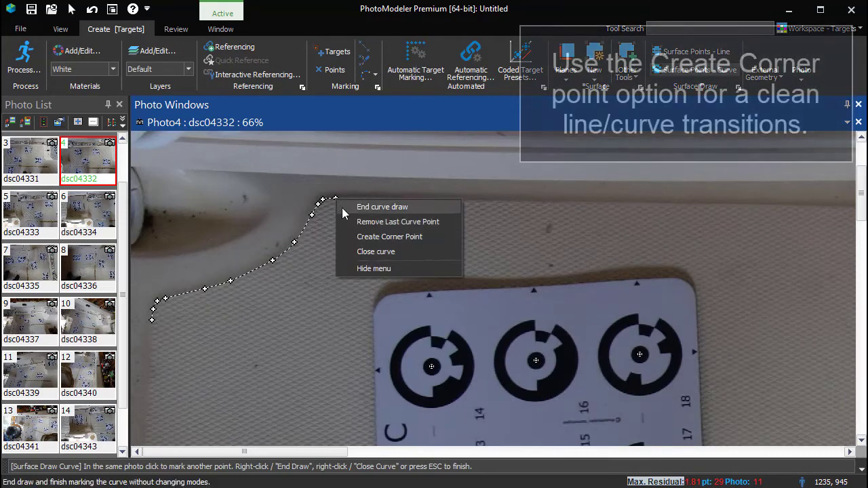
pyautogui.click(359, 237)
pyautogui.scroll(-3, 578, 254)
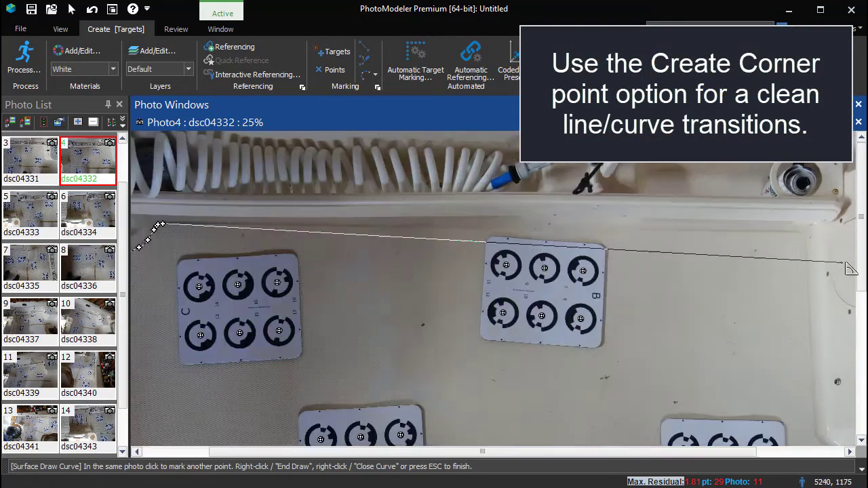
pyautogui.scroll(5, 794, 233)
pyautogui.rightClick(763, 204)
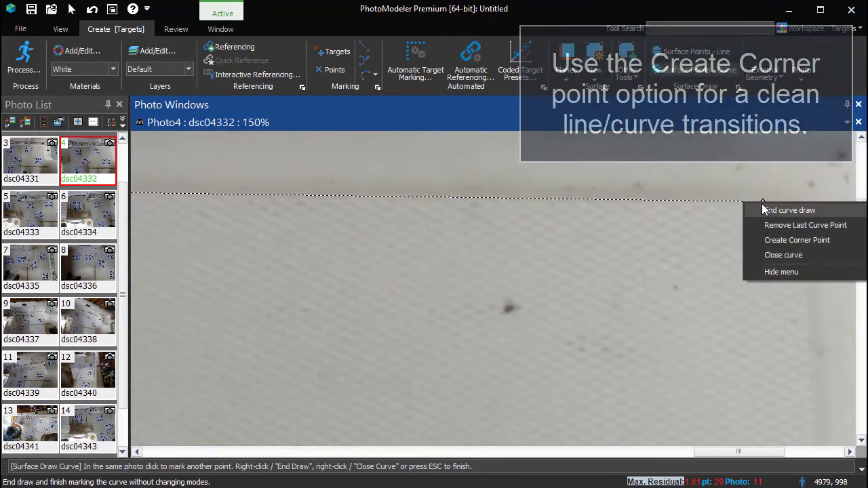
pyautogui.click(785, 241)
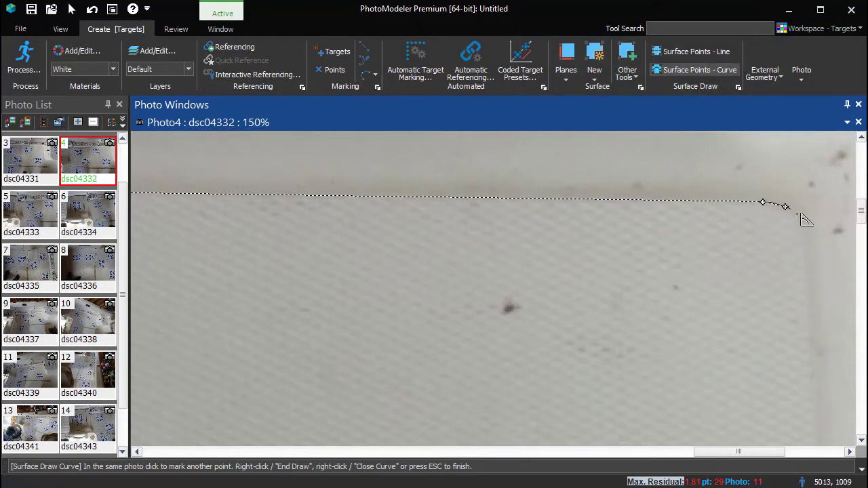
pyautogui.rightClick(814, 250)
pyautogui.click(801, 280)
pyautogui.scroll(-2, 745, 292)
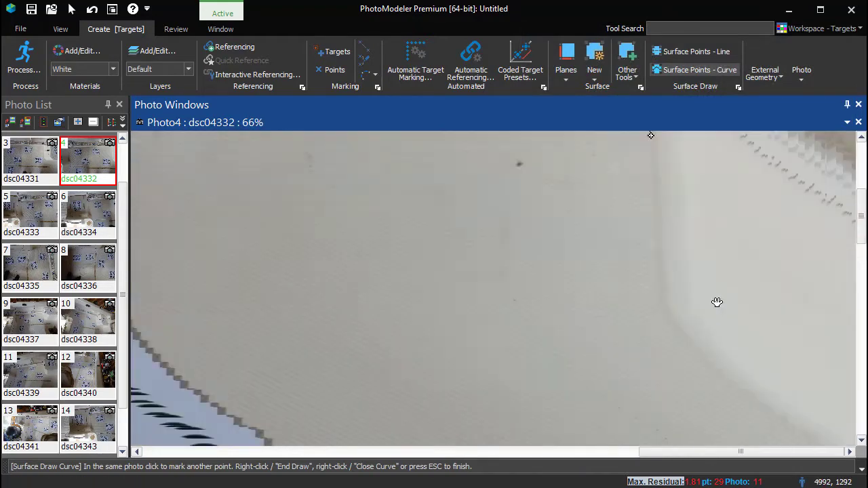
pyautogui.scroll(-1, 726, 420)
pyautogui.scroll(4, 751, 236)
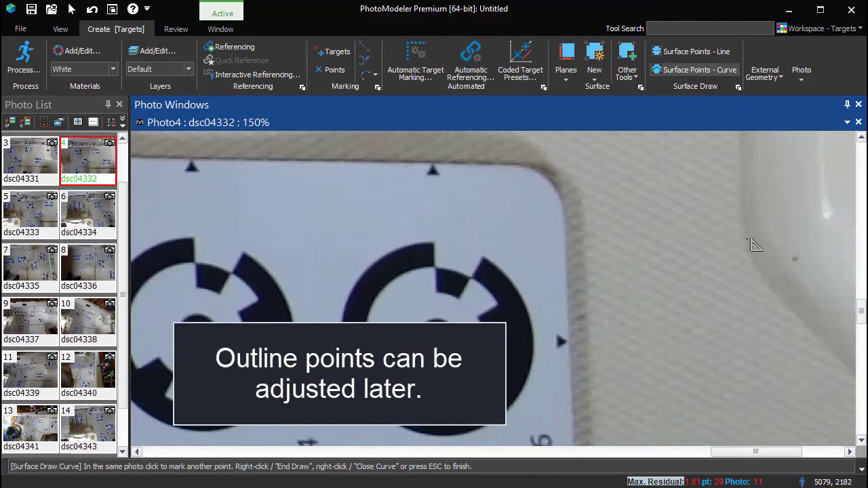
# Add another corner, remove a misplaced point and extend the curve along the diagonal edge.
pyautogui.rightClick(747, 231)
pyautogui.click(753, 255)
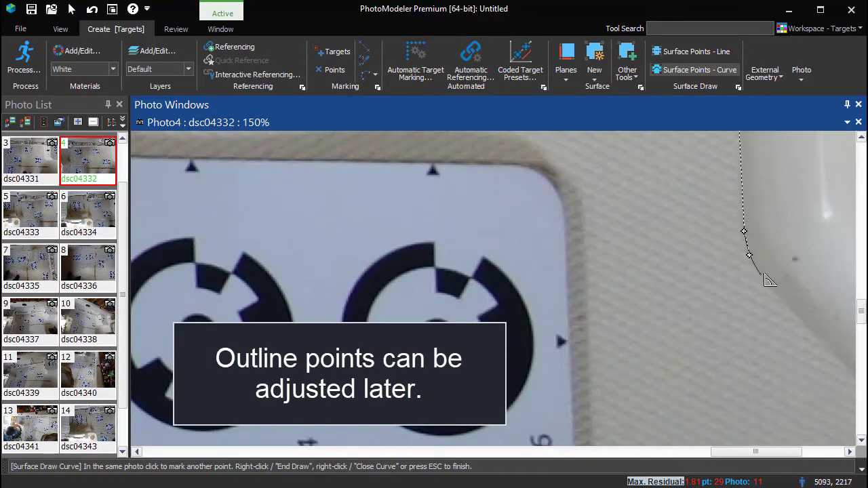
pyautogui.rightClick(780, 293)
pyautogui.click(785, 308)
pyautogui.scroll(-1, 786, 319)
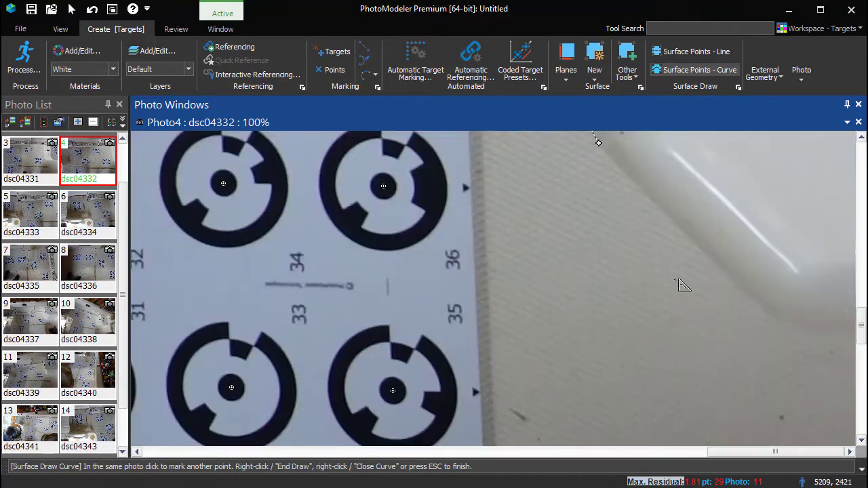
pyautogui.rightClick(783, 319)
pyautogui.click(790, 331)
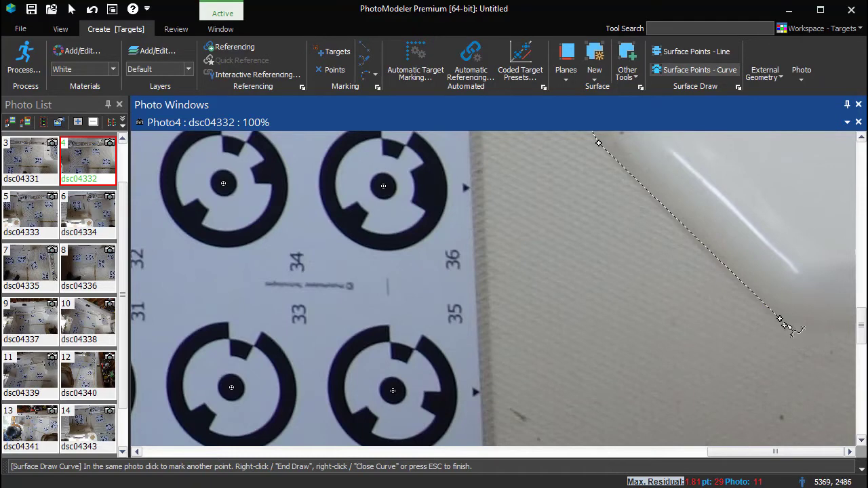
pyautogui.scroll(3, 822, 337)
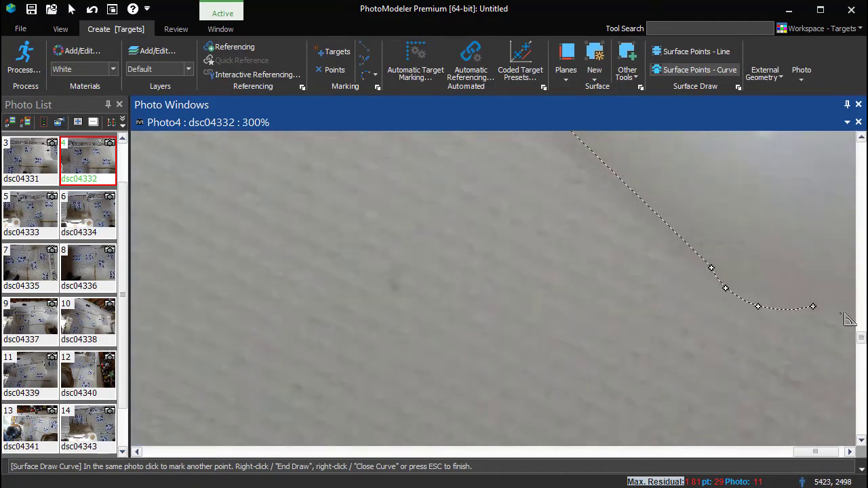
pyautogui.scroll(-5, 850, 313)
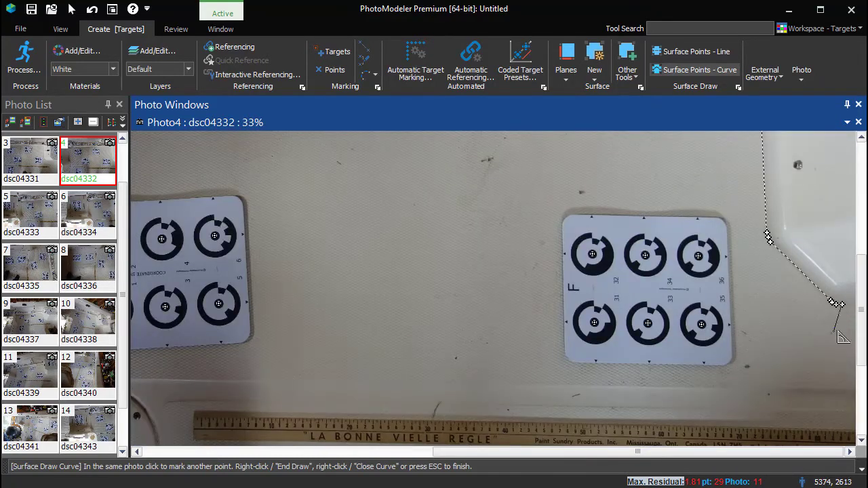
pyautogui.rightClick(841, 337)
# End the outline curve and open photo dsc04329 beside dsc04332.
pyautogui.click(824, 342)
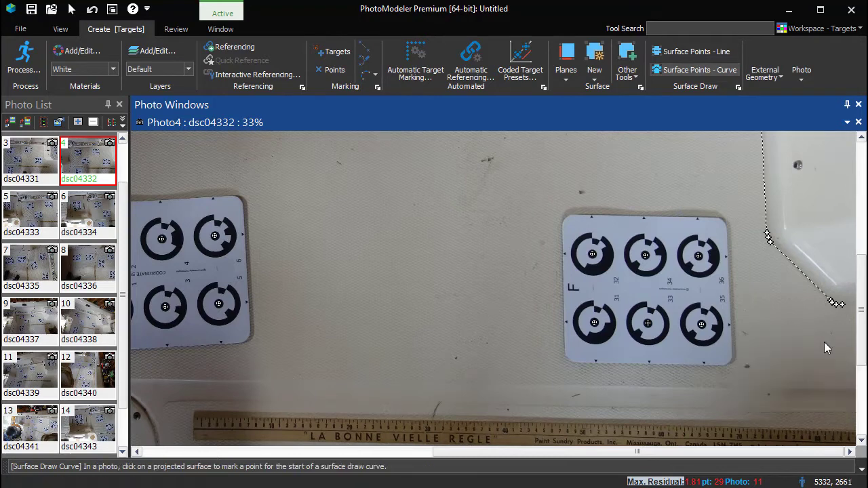
pyautogui.scroll(-1, 829, 323)
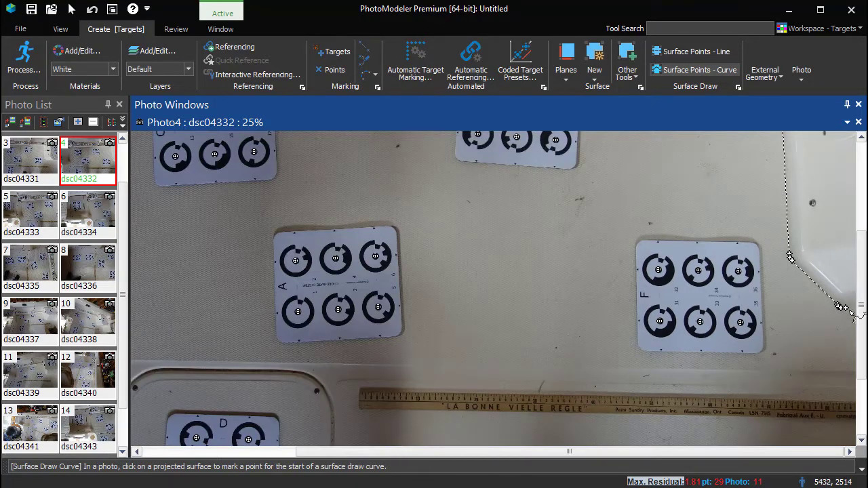
pyautogui.scroll(-2, 742, 331)
pyautogui.scroll(-1, 620, 337)
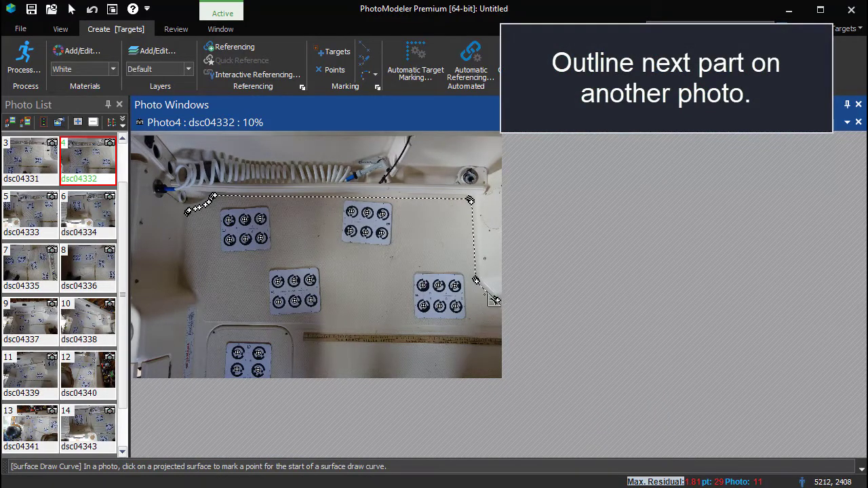
pyautogui.scroll(1, 101, 170)
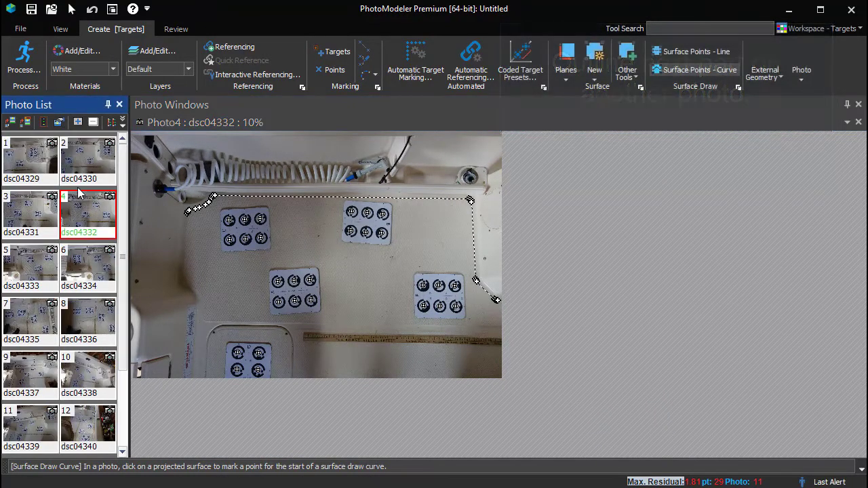
pyautogui.doubleClick(26, 162)
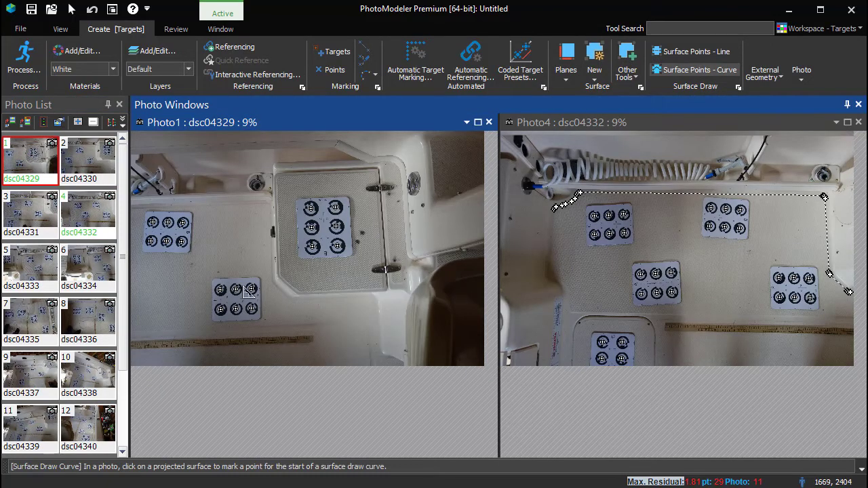
# Turn on Surface Draw 3D Lines and pick the outline's end point on dsc04329.
pyautogui.click(60, 30)
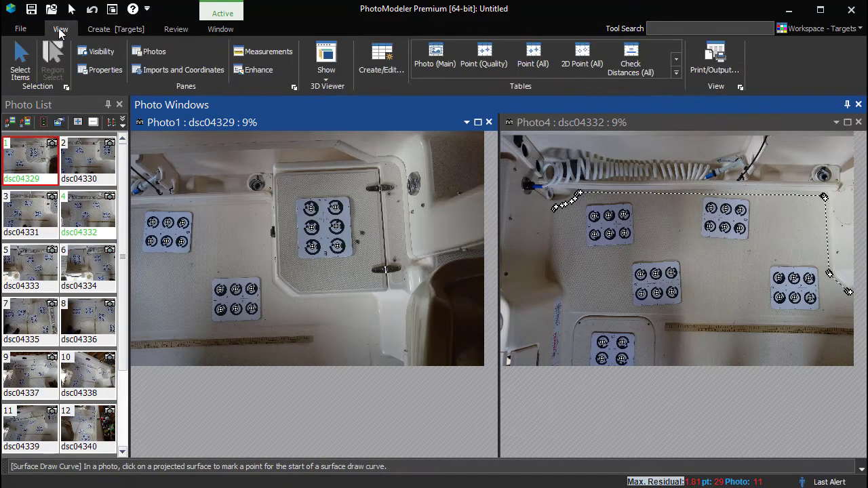
pyautogui.click(98, 52)
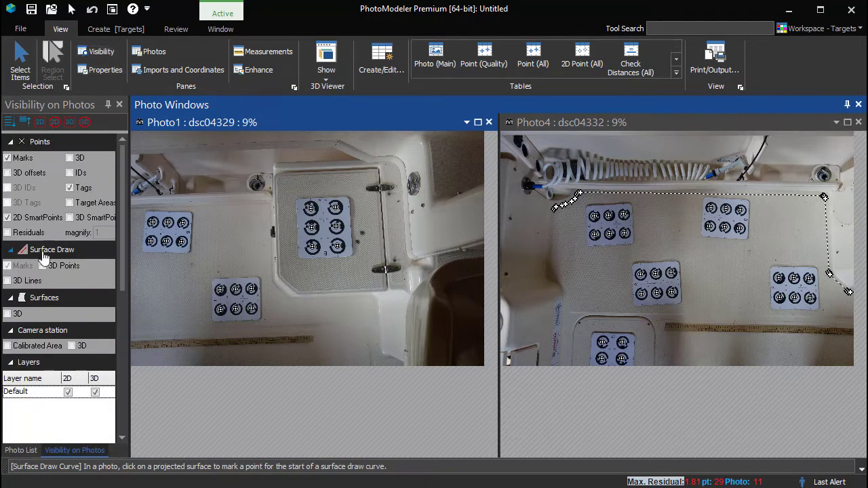
pyautogui.click(7, 282)
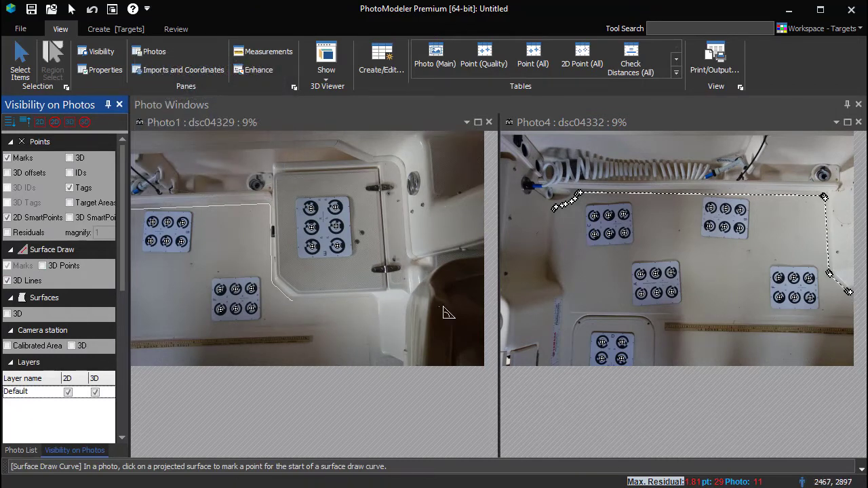
pyautogui.scroll(5, 309, 316)
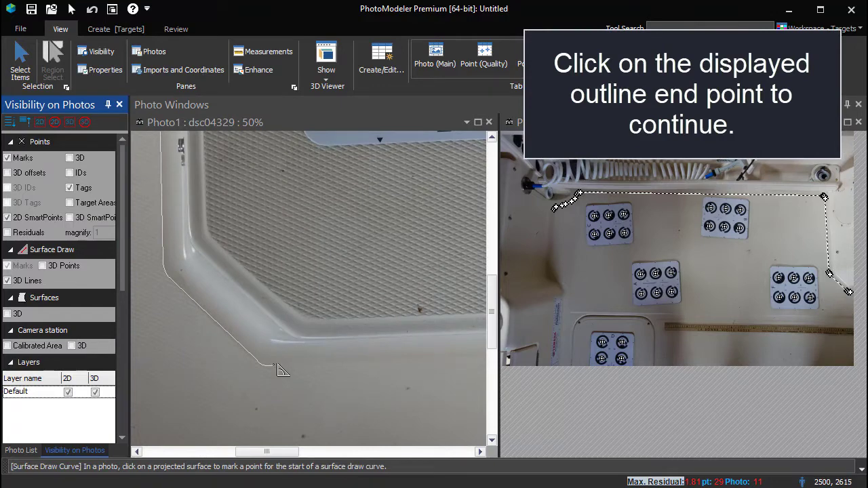
pyautogui.click(273, 365)
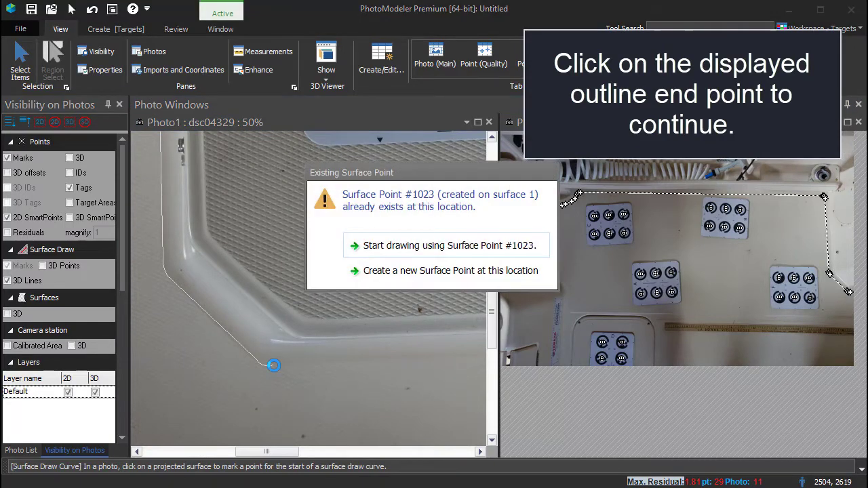
# Continue from Surface Point #1023 along the lower edge, adding a corner at the first bend.
pyautogui.click(387, 253)
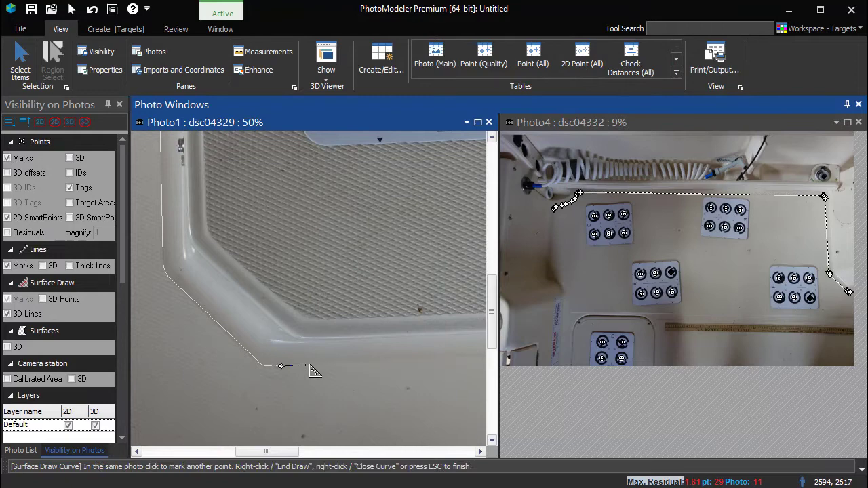
pyautogui.scroll(-2, 280, 364)
pyautogui.scroll(2, 194, 368)
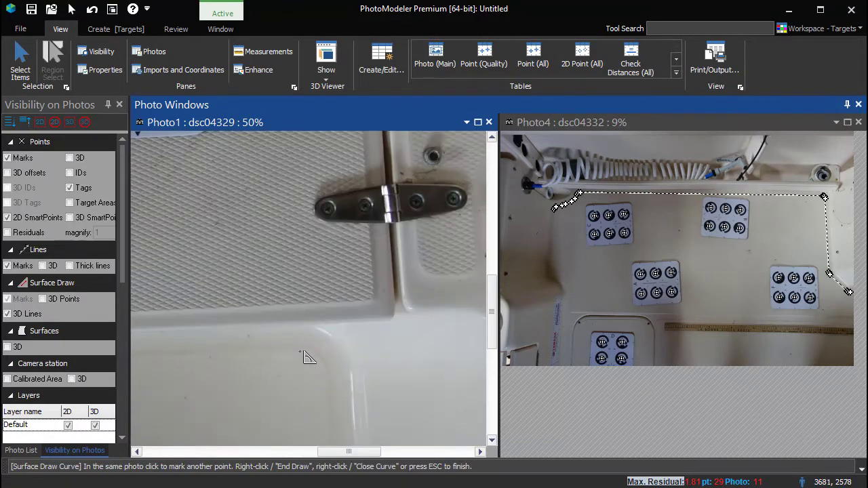
pyautogui.click(301, 351)
pyautogui.rightClick(301, 353)
pyautogui.click(323, 357)
pyautogui.scroll(3, 324, 360)
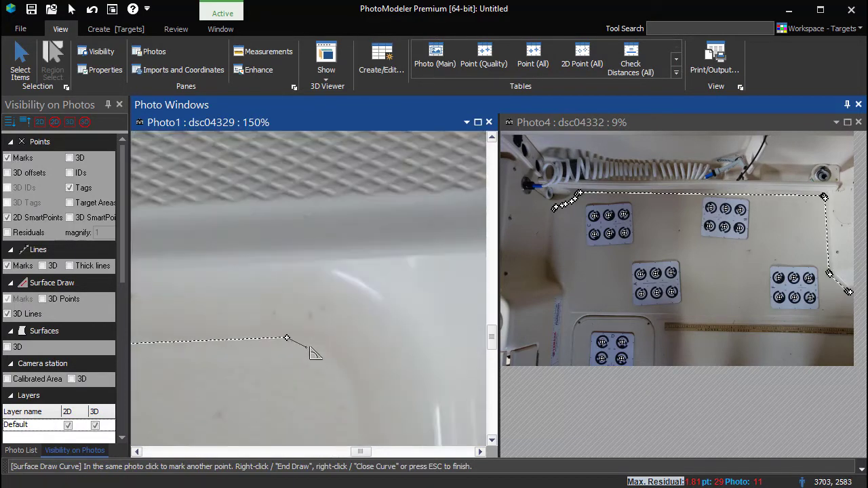
pyautogui.rightClick(359, 421)
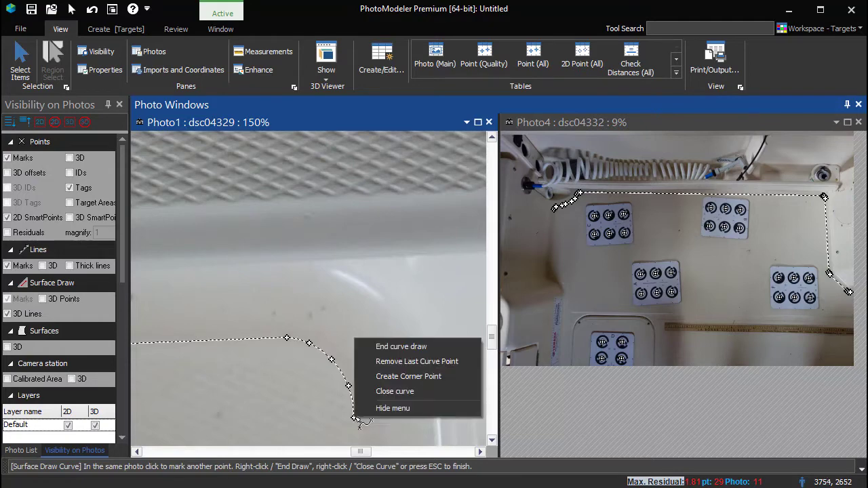
pyautogui.click(383, 375)
# Add more edge points and a corner point at the next bend.
pyautogui.scroll(-2, 379, 396)
pyautogui.scroll(1, 276, 322)
pyautogui.click(241, 302)
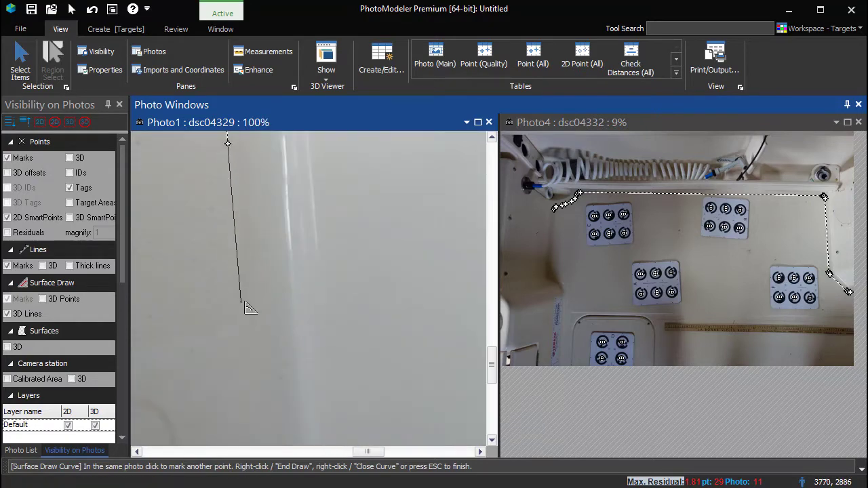
pyautogui.rightClick(239, 303)
pyautogui.click(271, 337)
pyautogui.click(235, 318)
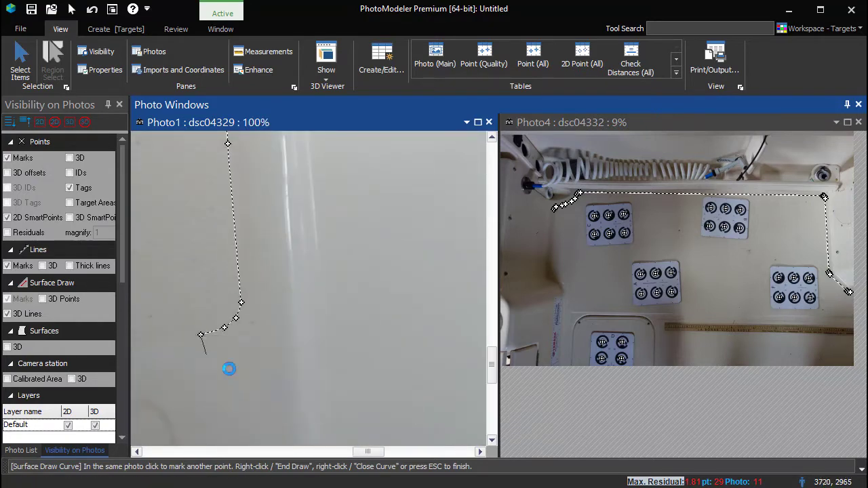
pyautogui.scroll(-5, 229, 366)
pyautogui.scroll(4, 180, 405)
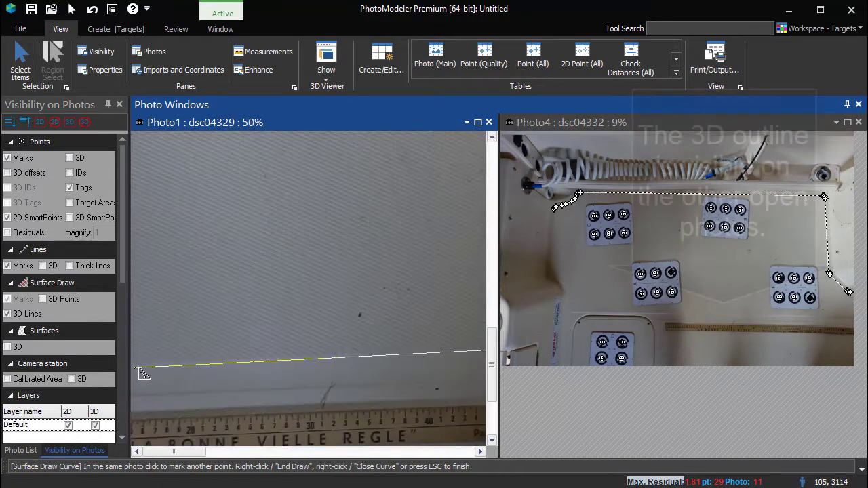
# Place the last outline point near the ruler's end and end the curve.
pyautogui.click(143, 391)
pyautogui.press('Escape')
pyautogui.scroll(-5, 203, 347)
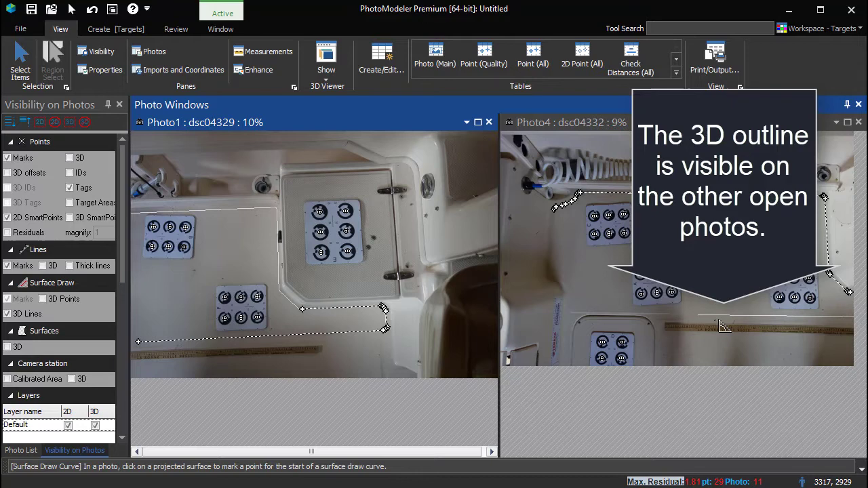
pyautogui.scroll(5, 717, 328)
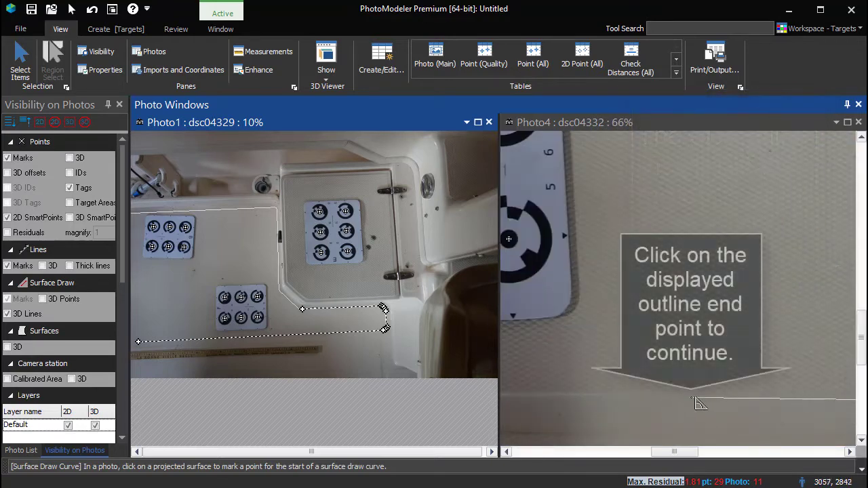
# Continue the outline on dsc04332 from existing Surface Point #1035.
pyautogui.click(691, 399)
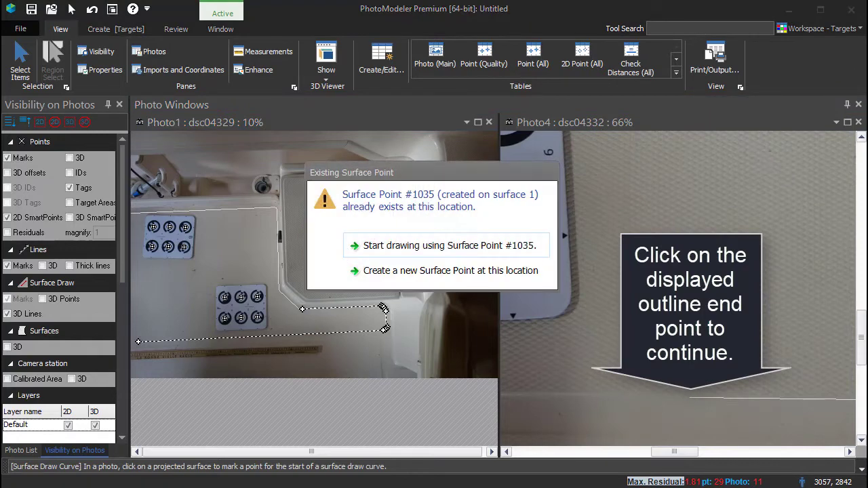
pyautogui.click(475, 245)
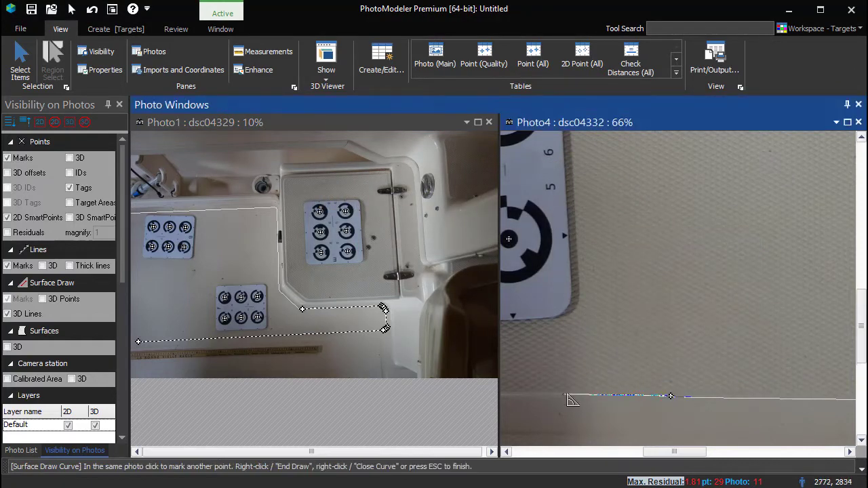
pyautogui.scroll(-5, 681, 400)
pyautogui.scroll(5, 646, 375)
pyautogui.rightClick(640, 370)
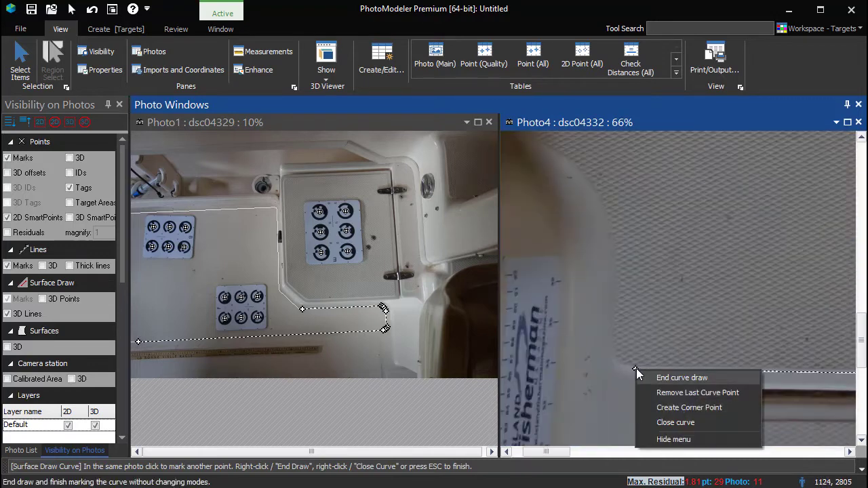
pyautogui.click(654, 377)
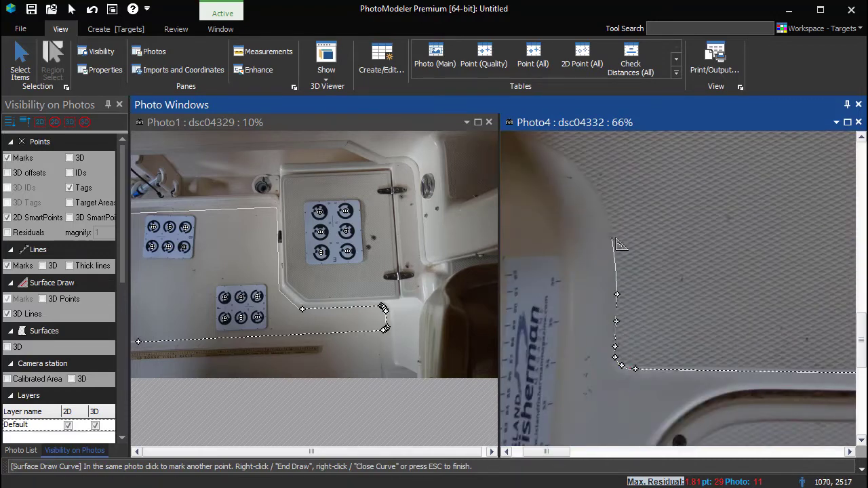
pyautogui.scroll(3, 590, 192)
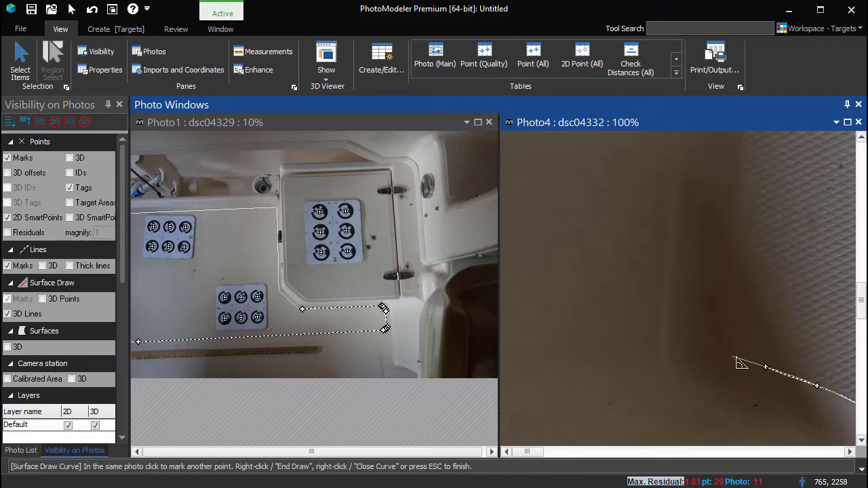
# Remove a misplaced curve point and finish the outline curve.
pyautogui.rightClick(726, 312)
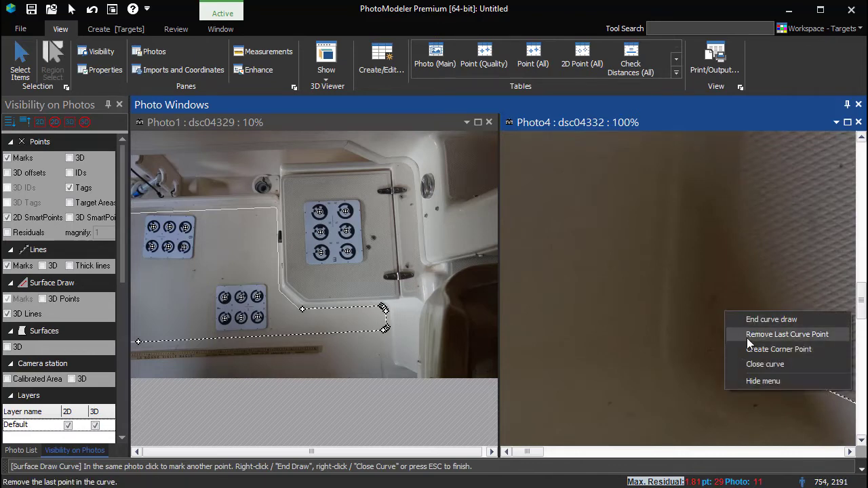
pyautogui.click(746, 337)
pyautogui.scroll(-2, 742, 190)
pyautogui.scroll(-1, 668, 267)
pyautogui.scroll(3, 668, 266)
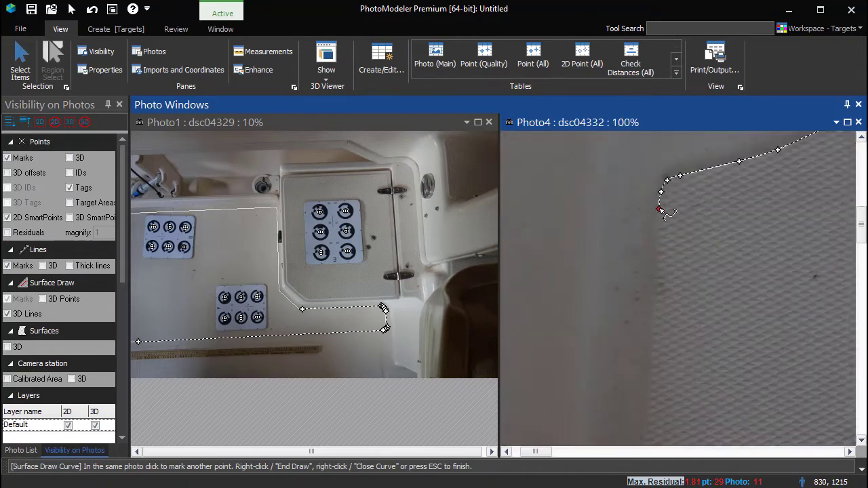
pyautogui.rightClick(691, 235)
pyautogui.click(700, 236)
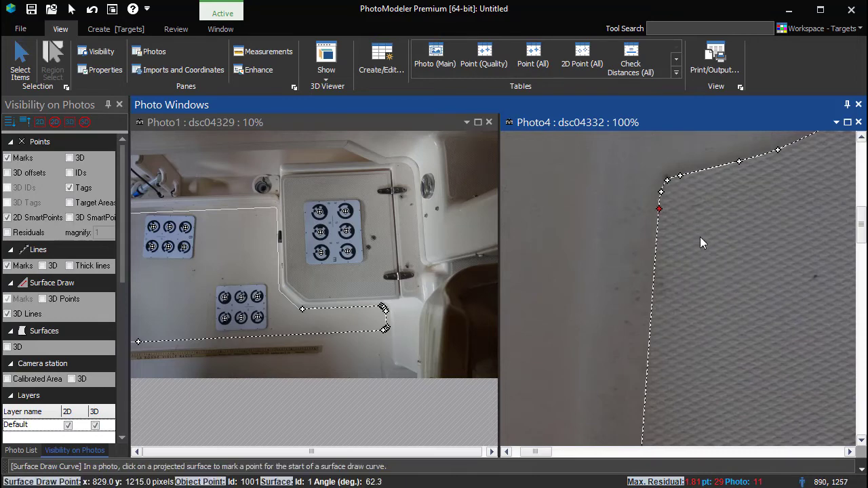
pyautogui.scroll(-6, 706, 260)
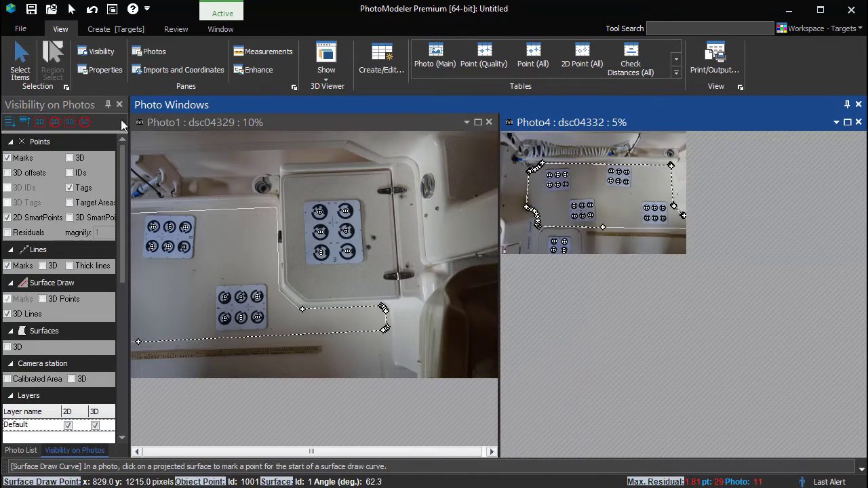
# Save the project as Outline.pmr and close the Visibility on Photos pane.
pyautogui.click(20, 29)
pyautogui.click(27, 86)
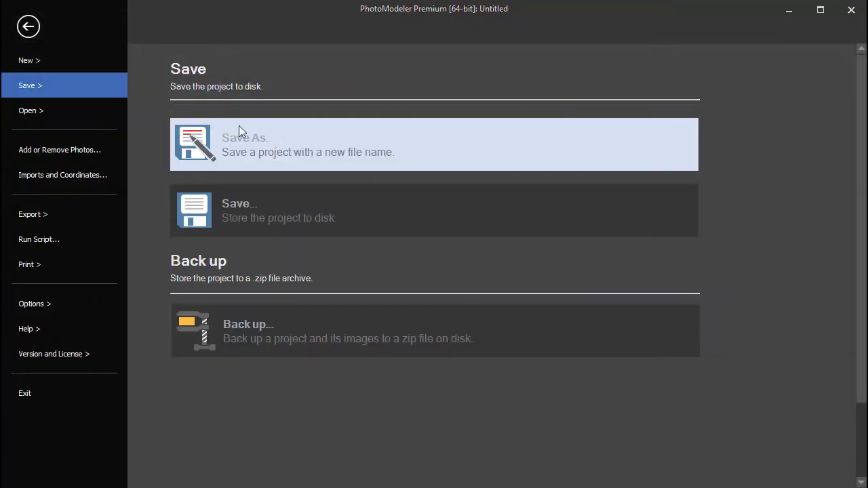
pyautogui.click(272, 138)
pyautogui.write('Outline')
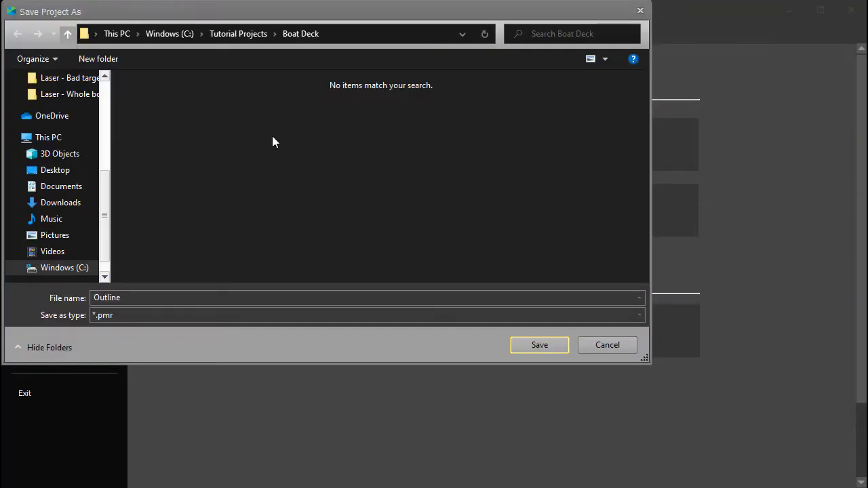
pyautogui.press('Return')
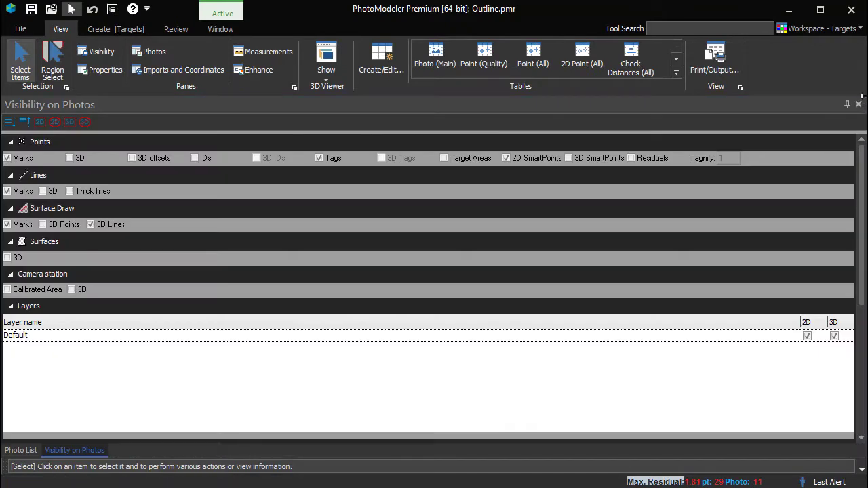
pyautogui.click(858, 104)
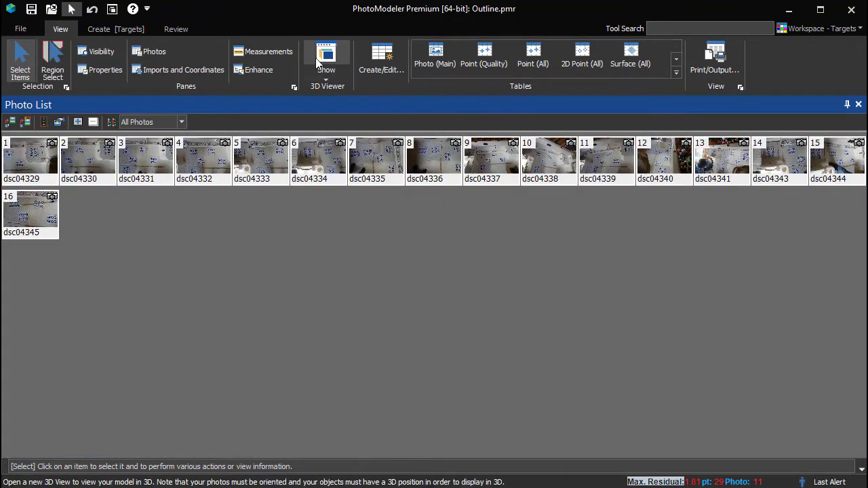
# Show the model in 3D with surfaces, camera stations and points hidden, leaving only the outline.
pyautogui.click(326, 57)
pyautogui.click(408, 148)
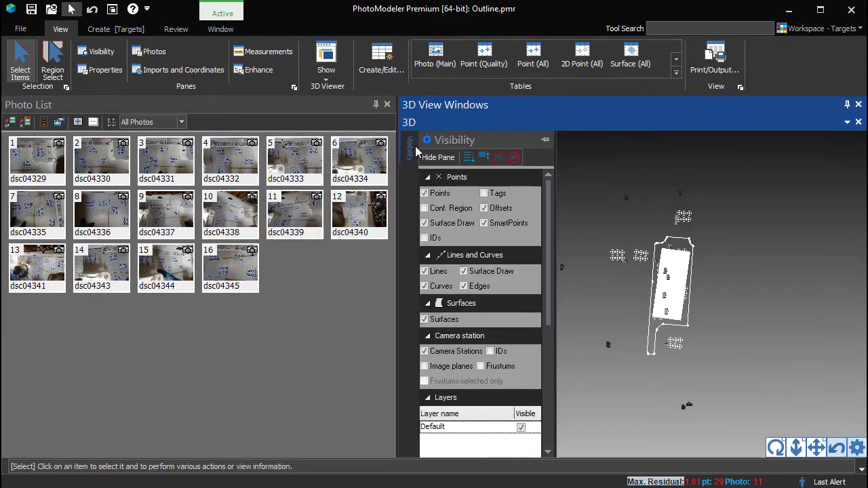
pyautogui.click(424, 319)
pyautogui.click(424, 351)
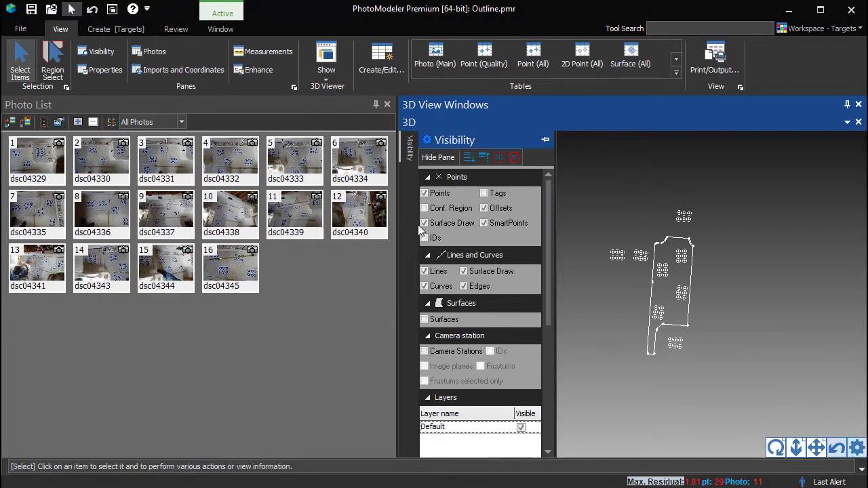
pyautogui.click(424, 194)
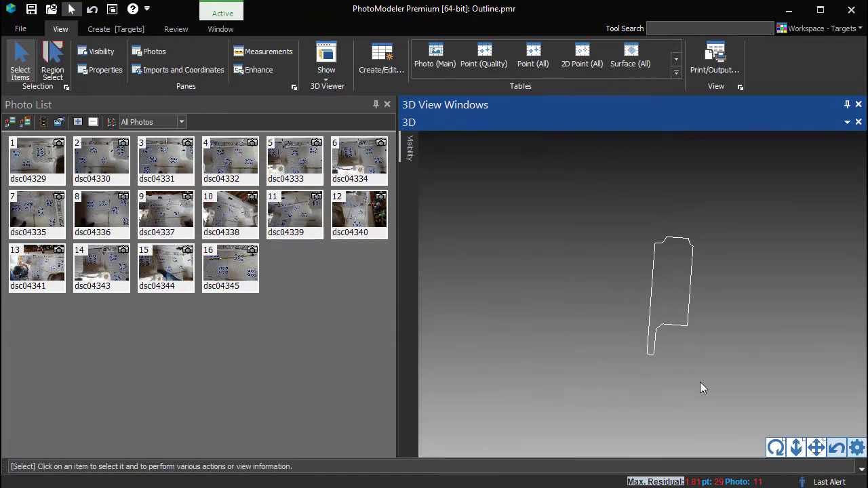
# Orbit the isolated deck outline through tilted and upright views, then close the 3D view.
pyautogui.moveTo(701, 384); pyautogui.dragTo(650, 339)
pyautogui.click(837, 448)
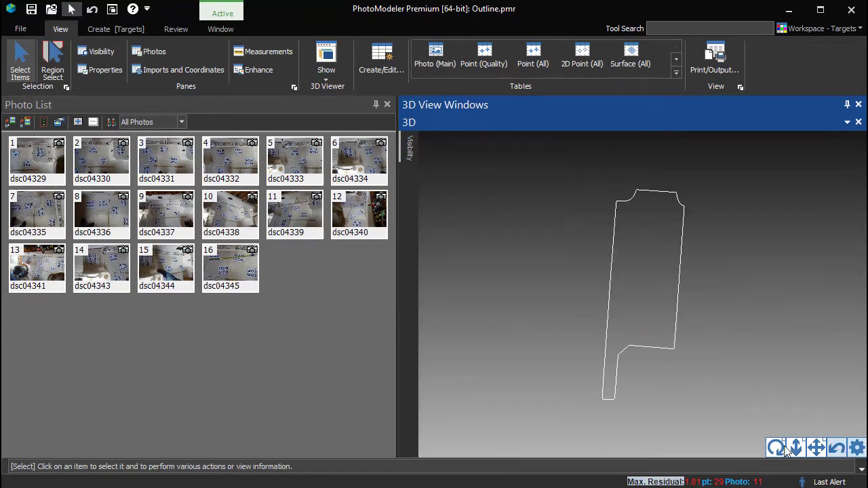
pyautogui.click(776, 448)
pyautogui.moveTo(642, 293); pyautogui.dragTo(639, 300)
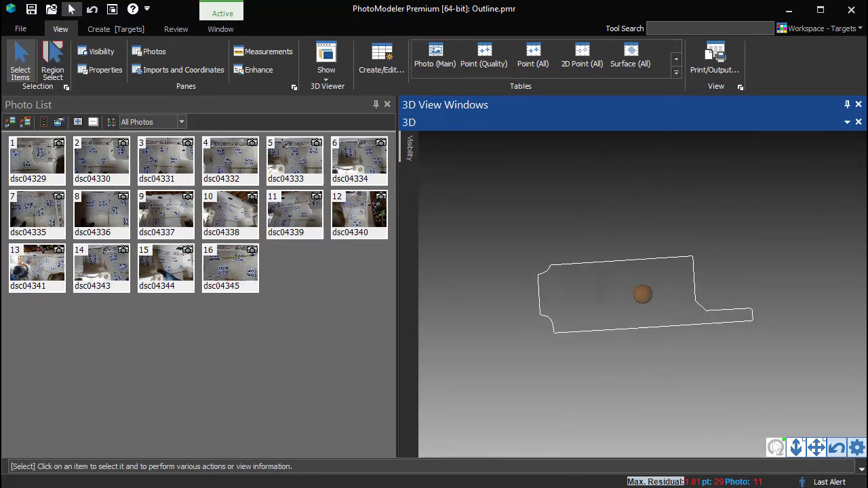
pyautogui.click(859, 103)
# Zoom in on photo dsc04337 to compare the traced outline, then close it.
pyautogui.doubleClick(489, 173)
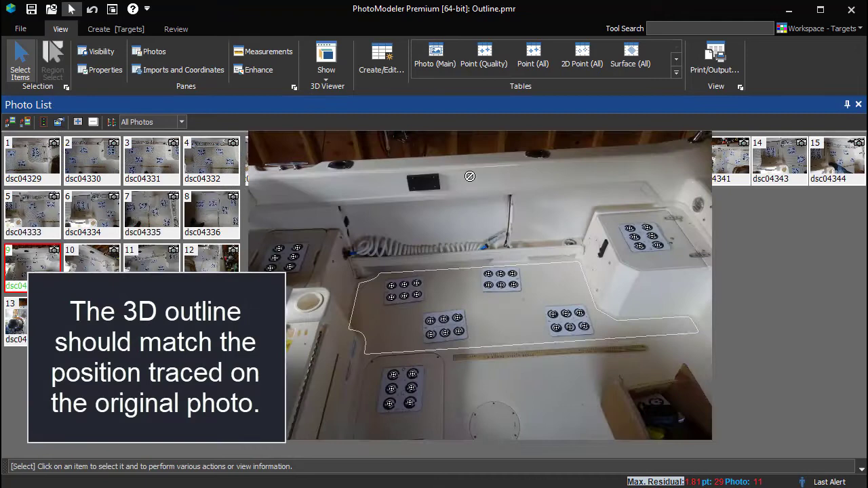
pyautogui.scroll(4, 416, 290)
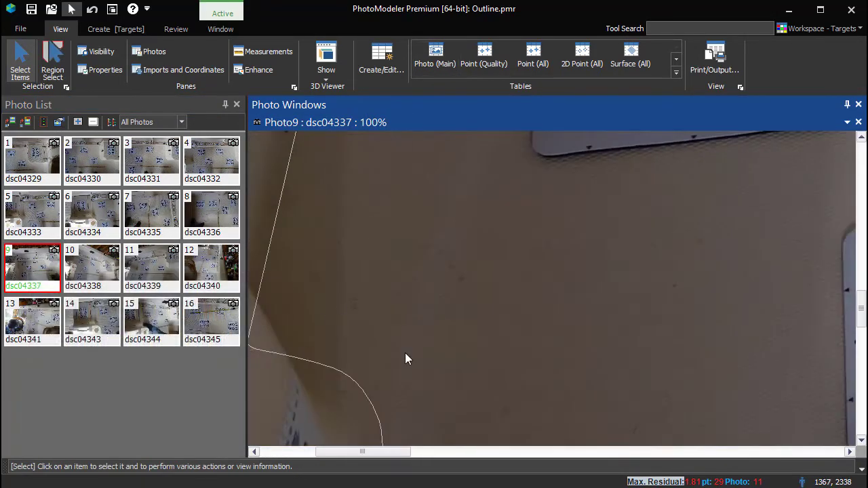
pyautogui.scroll(-2, 404, 359)
pyautogui.scroll(-2, 809, 292)
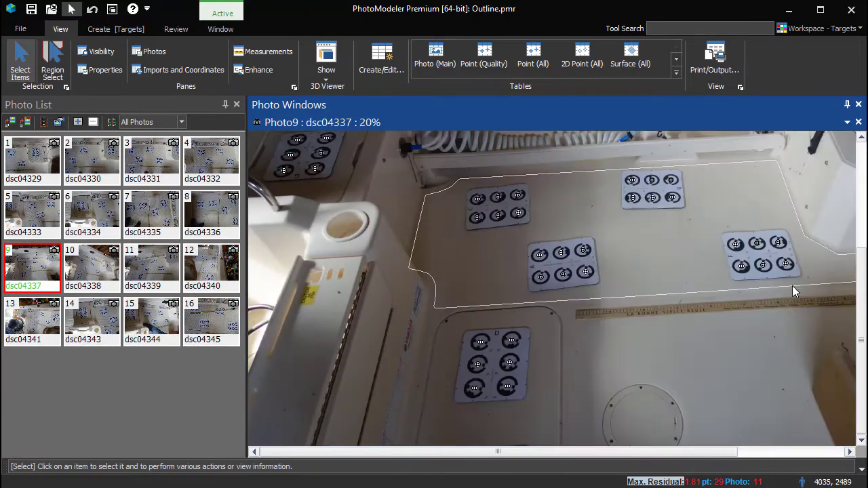
pyautogui.click(858, 122)
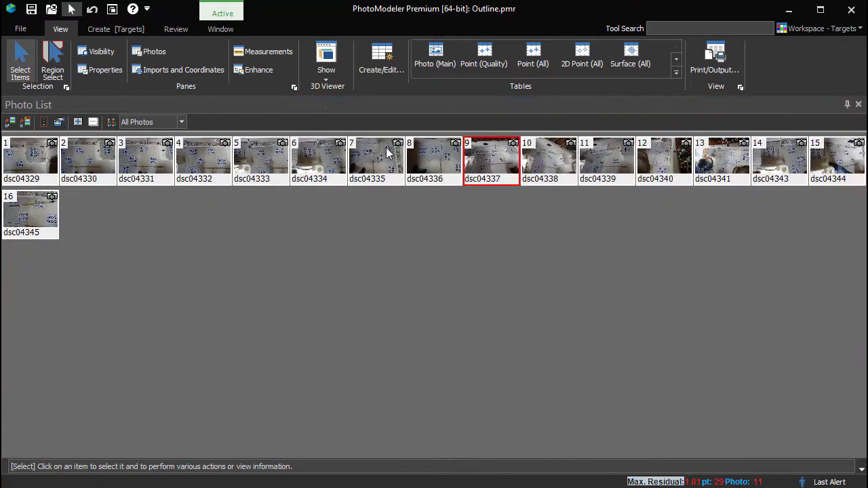
# Zoom in on photo dsc04338 to check the traced outline, then close it.
pyautogui.doubleClick(532, 153)
pyautogui.scroll(4, 383, 271)
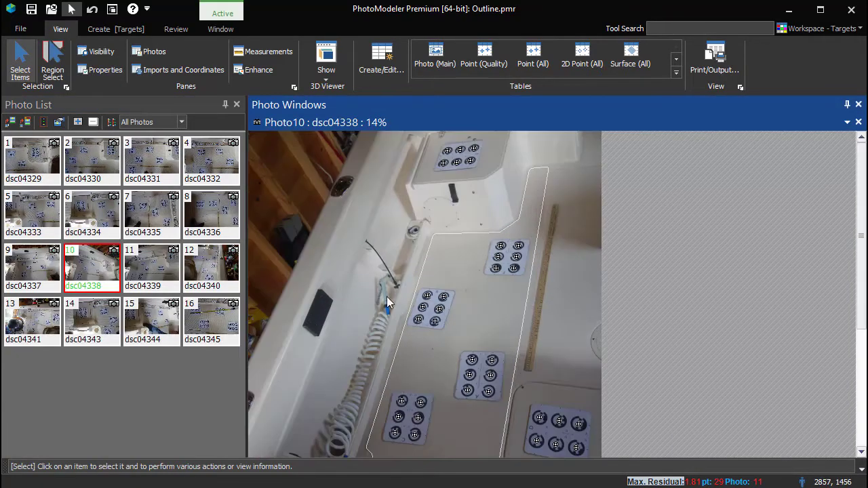
pyautogui.scroll(3, 702, 356)
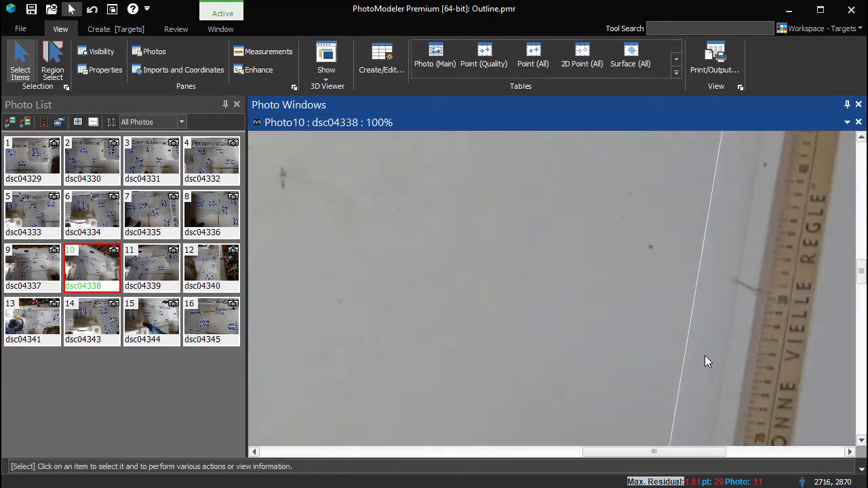
pyautogui.scroll(-4, 695, 337)
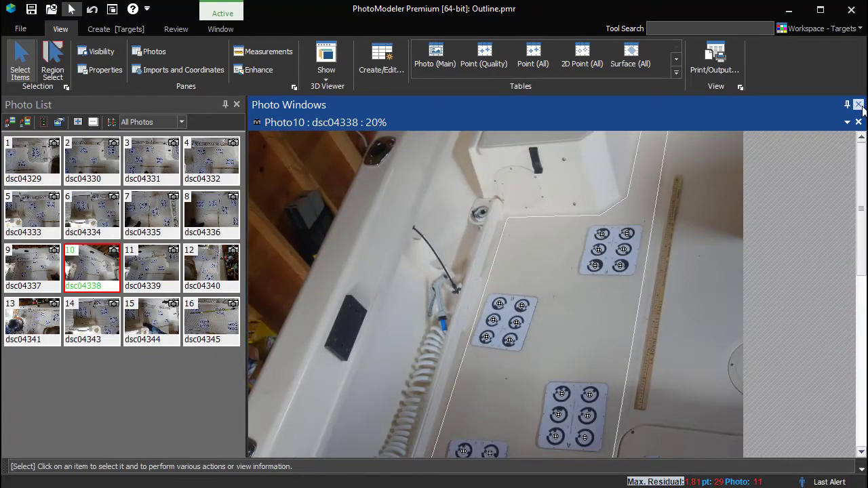
pyautogui.click(858, 104)
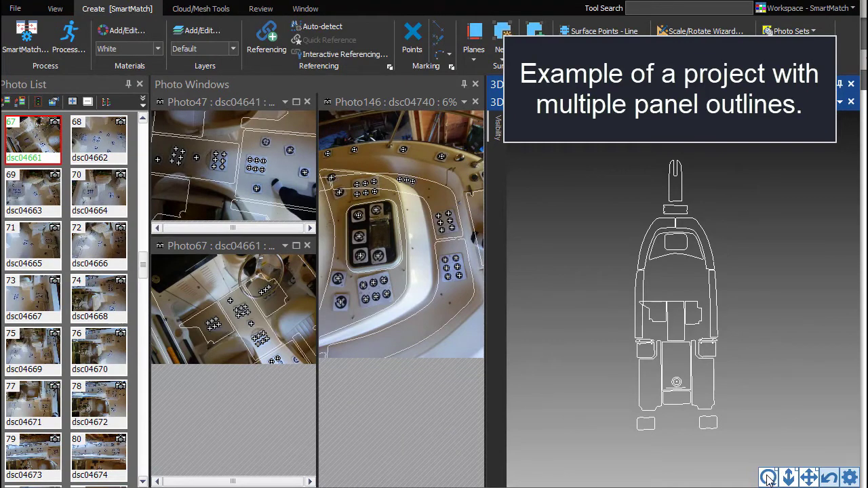
# Orbit the example boat's panel outlines to a low-angle view.
pyautogui.moveTo(769, 478)
pyautogui.mouseDown()
pyautogui.moveTo(768, 416)
pyautogui.moveTo(773, 477)
pyautogui.mouseUp()
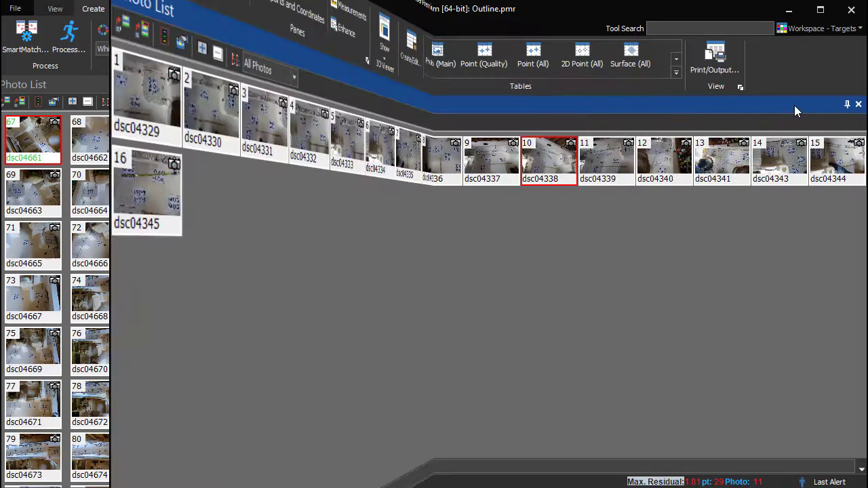
# Export Surface Draw Lines and Curves as a 2D DXF saved as Outline.dxf in Boat Deck.
pyautogui.click(21, 28)
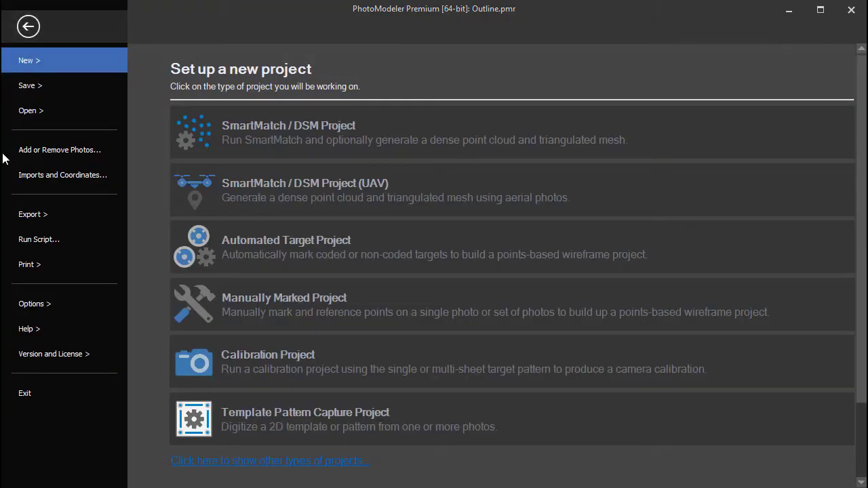
pyautogui.click(38, 217)
pyautogui.click(229, 134)
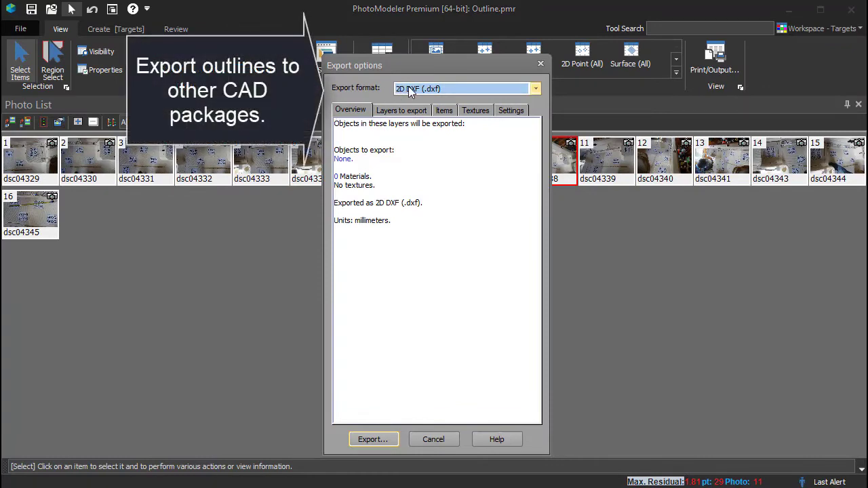
pyautogui.click(444, 113)
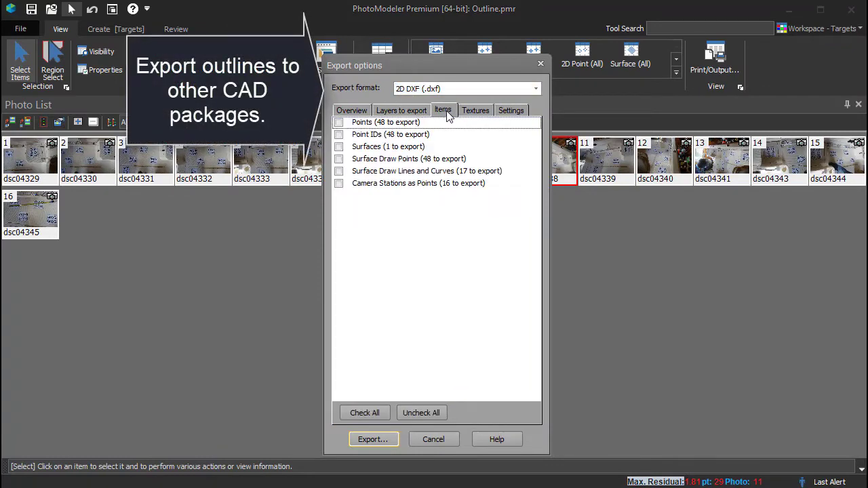
pyautogui.click(338, 172)
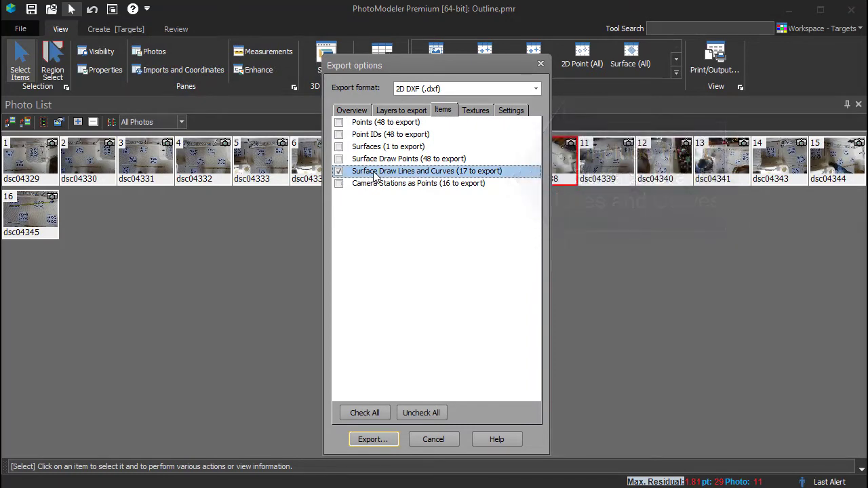
pyautogui.click(510, 112)
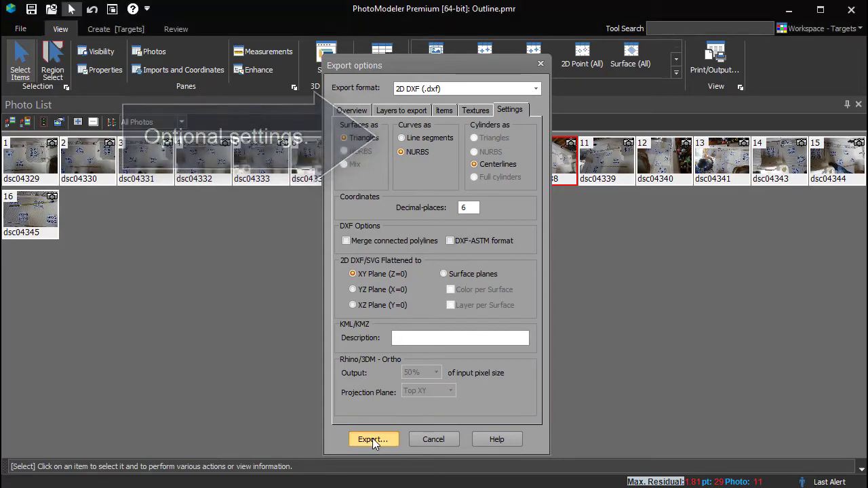
pyautogui.click(372, 439)
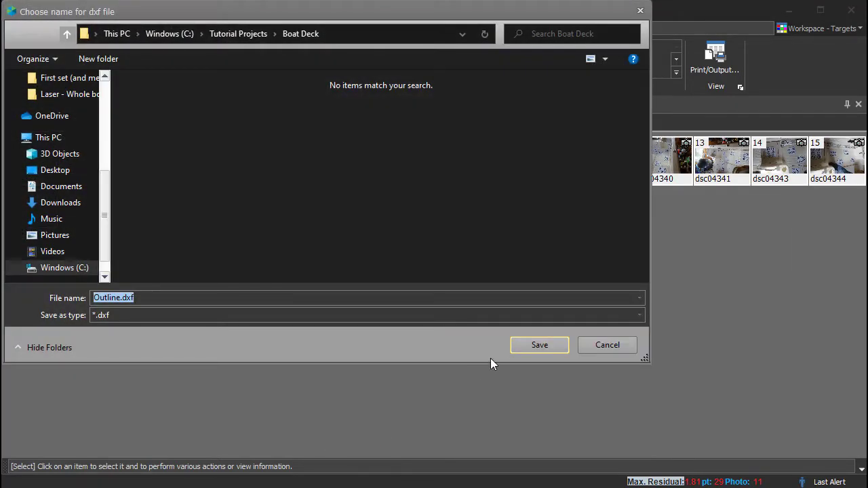
pyautogui.click(515, 345)
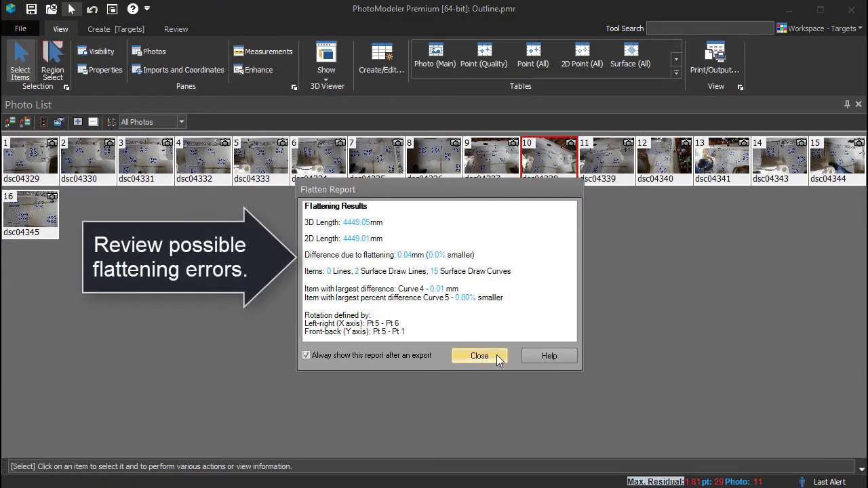
# Close the Flatten Report showing a 0.04 mm difference to reach the Export Summary.
pyautogui.click(499, 360)
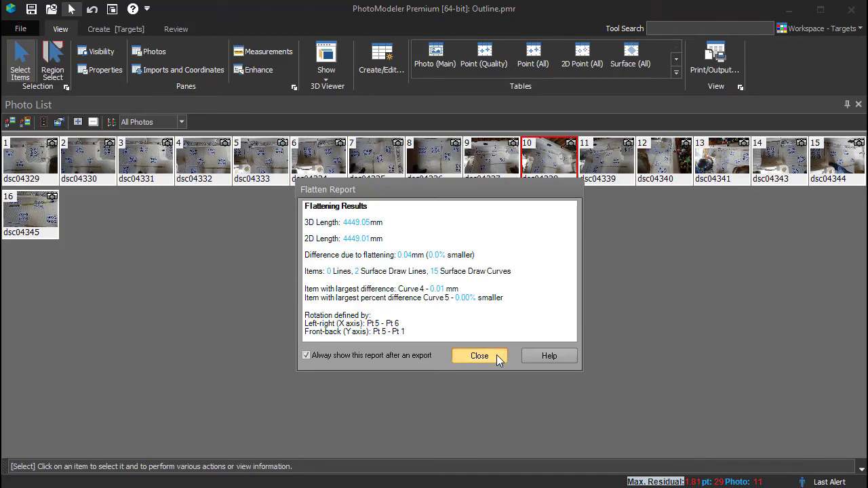
pyautogui.click(498, 359)
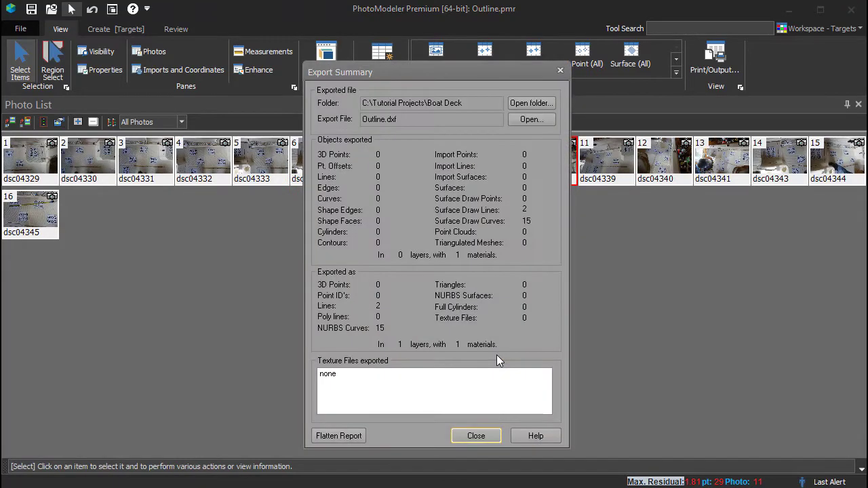